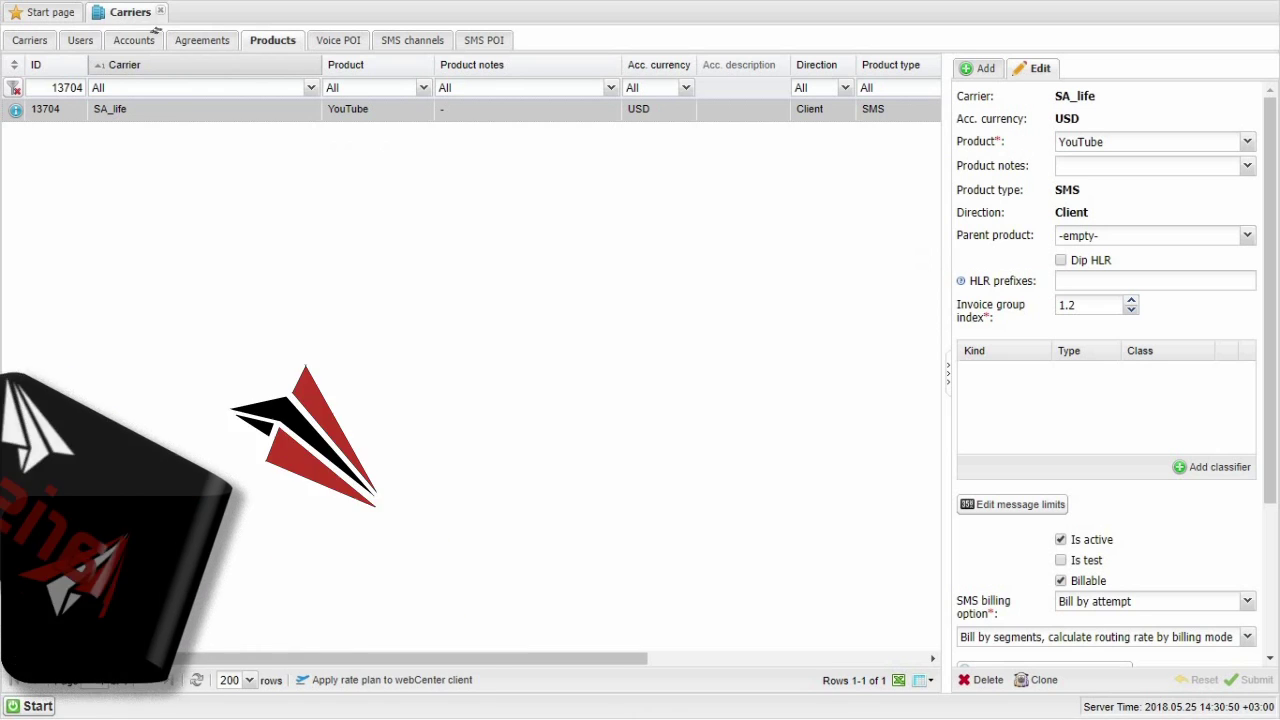
# Step: Tick 'Is test' on SA_life's YouTube product so it shows as [TEST] YouTube
pyautogui.click(1061, 560)
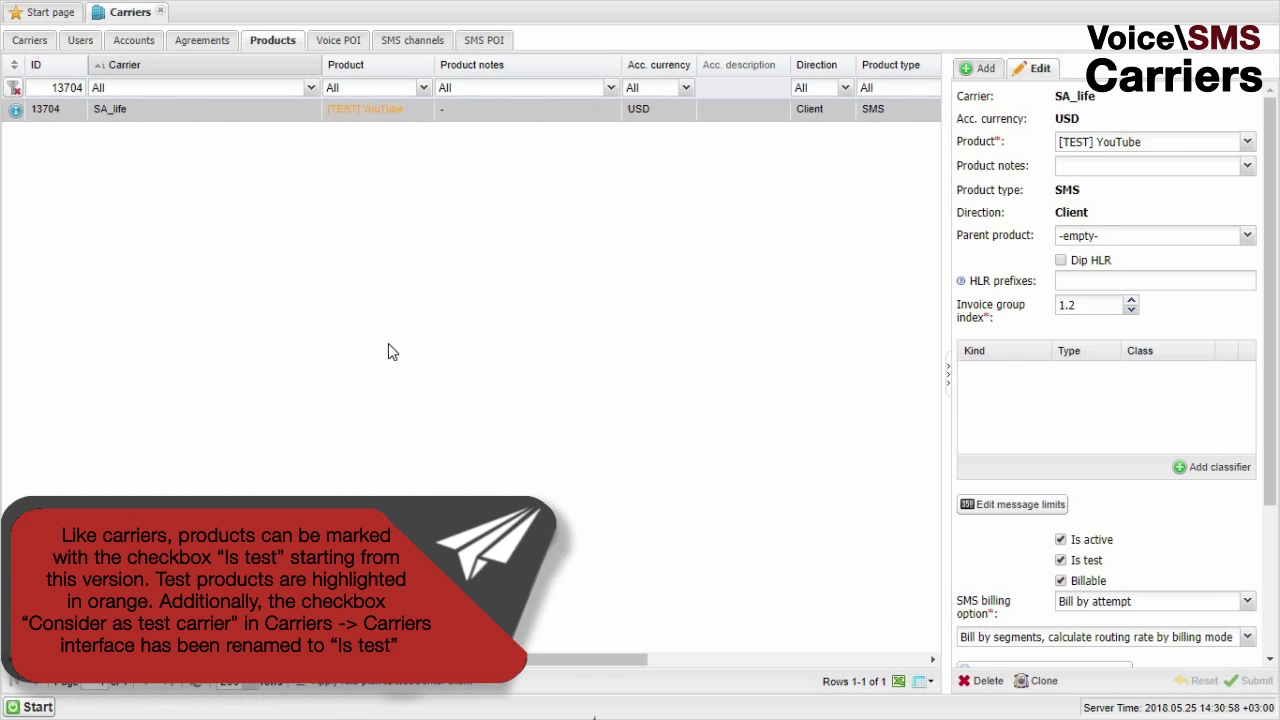
pyautogui.click(34, 42)
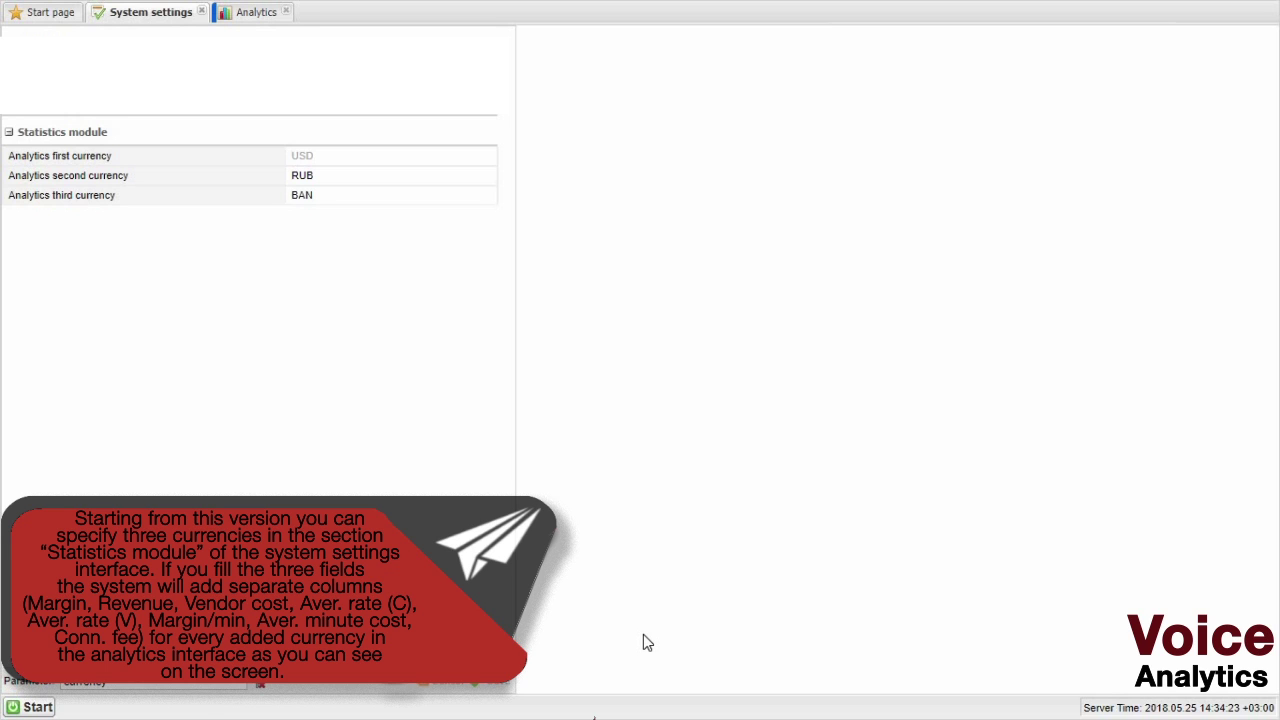
# Step: Show the Analytics tab with separate Margin, Revenue and Vendor cost columns for USD, RUB and BAN
pyautogui.click(252, 22)
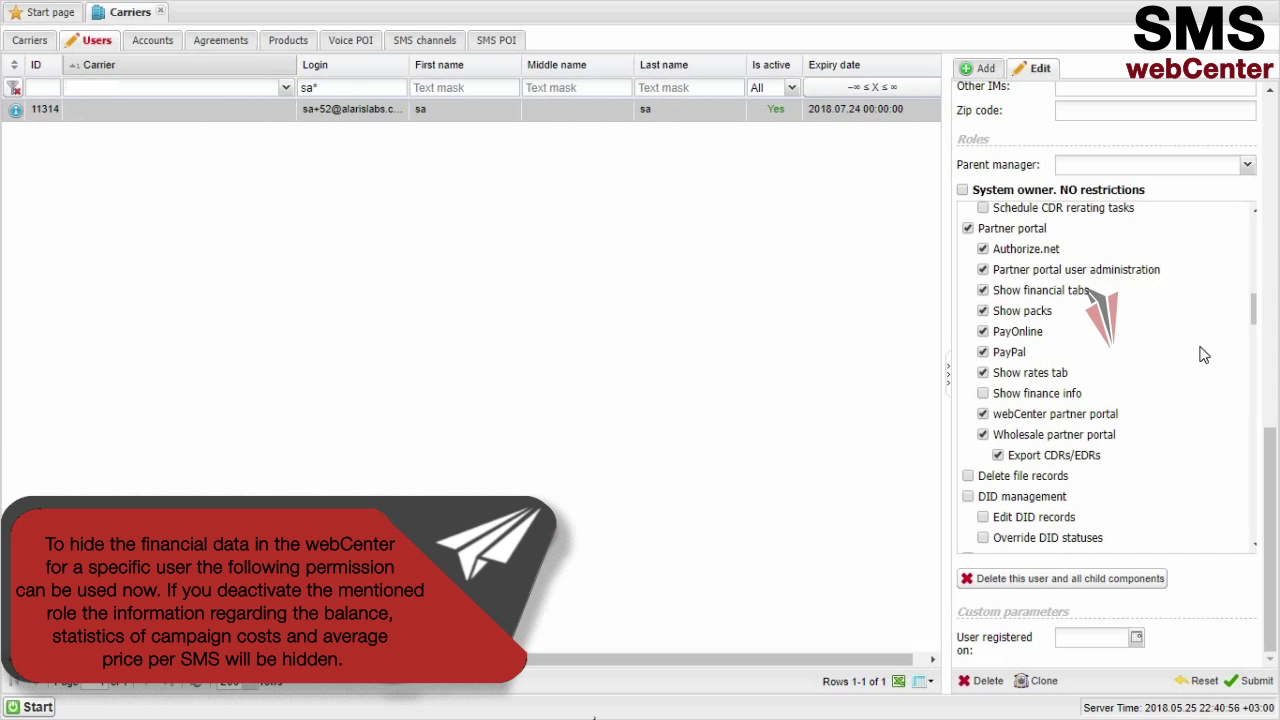
# Step: Leave the user's Show finance info permission unchecked under Partner portal roles
pyautogui.click(1078, 397)
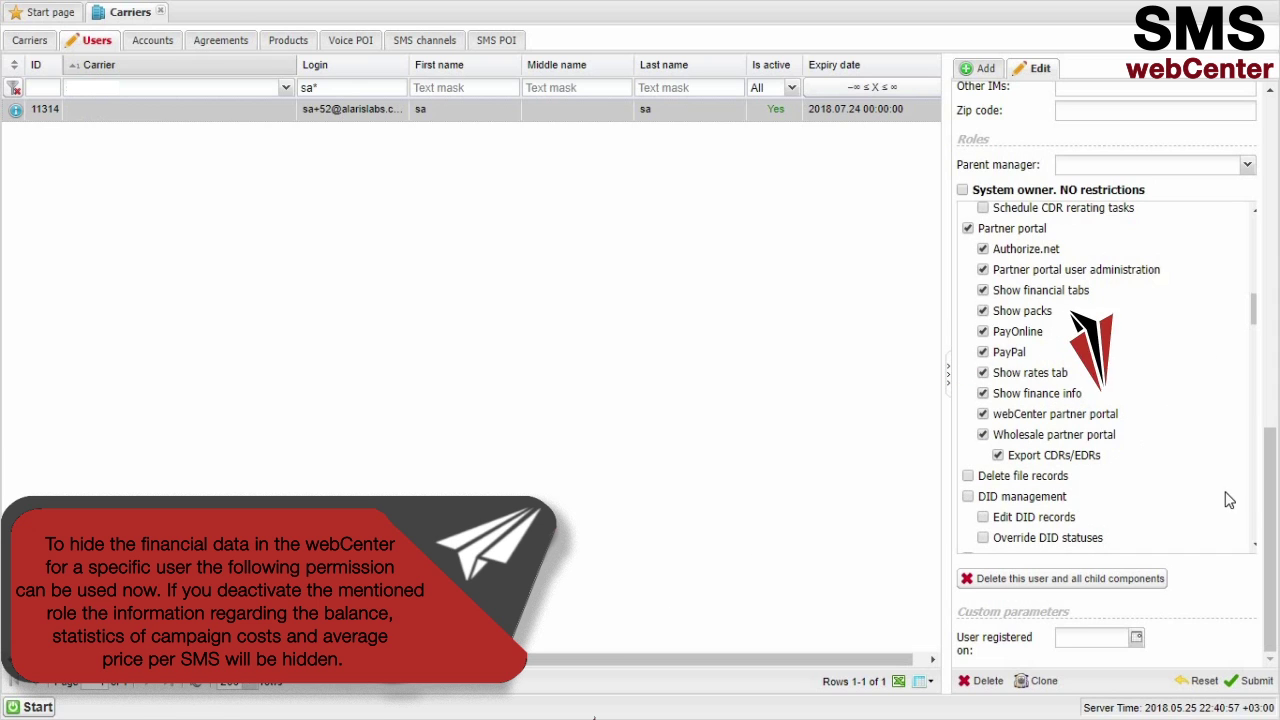
pyautogui.click(1072, 397)
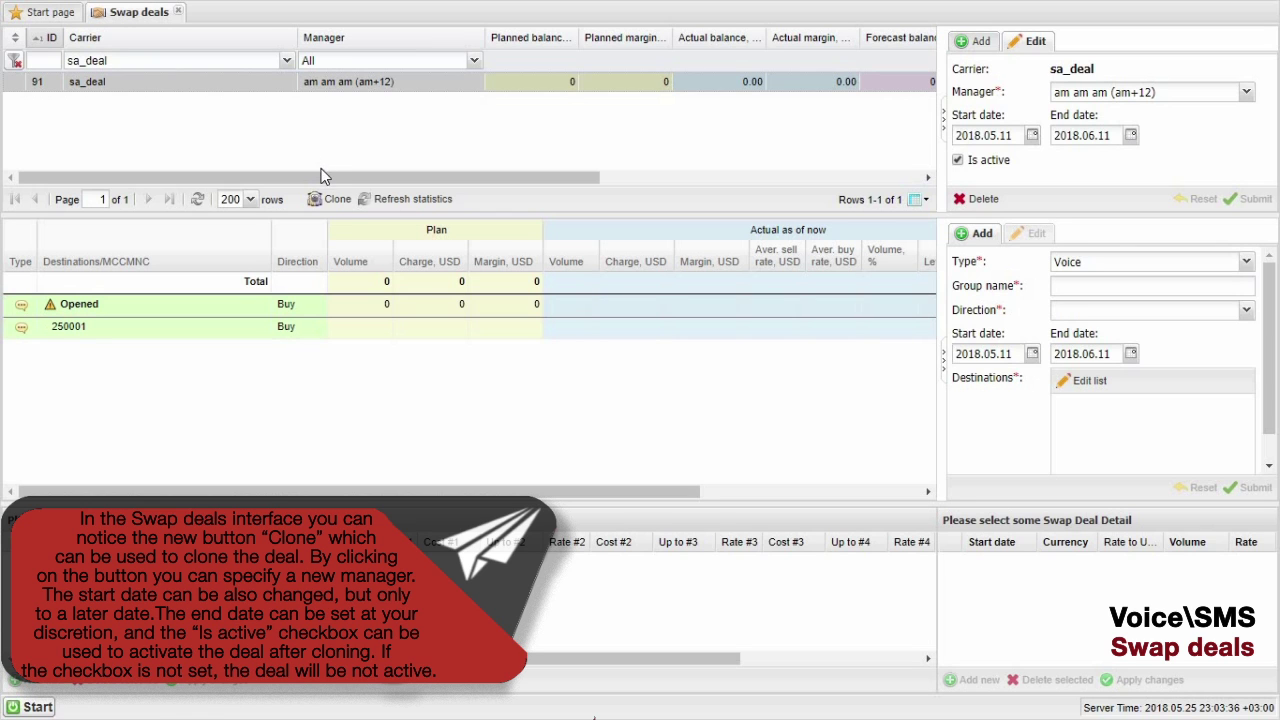
# Step: Clone sa_deal keeping its manager, with end date 2018.11.29 and 'Is active' unticked
pyautogui.click(340, 206)
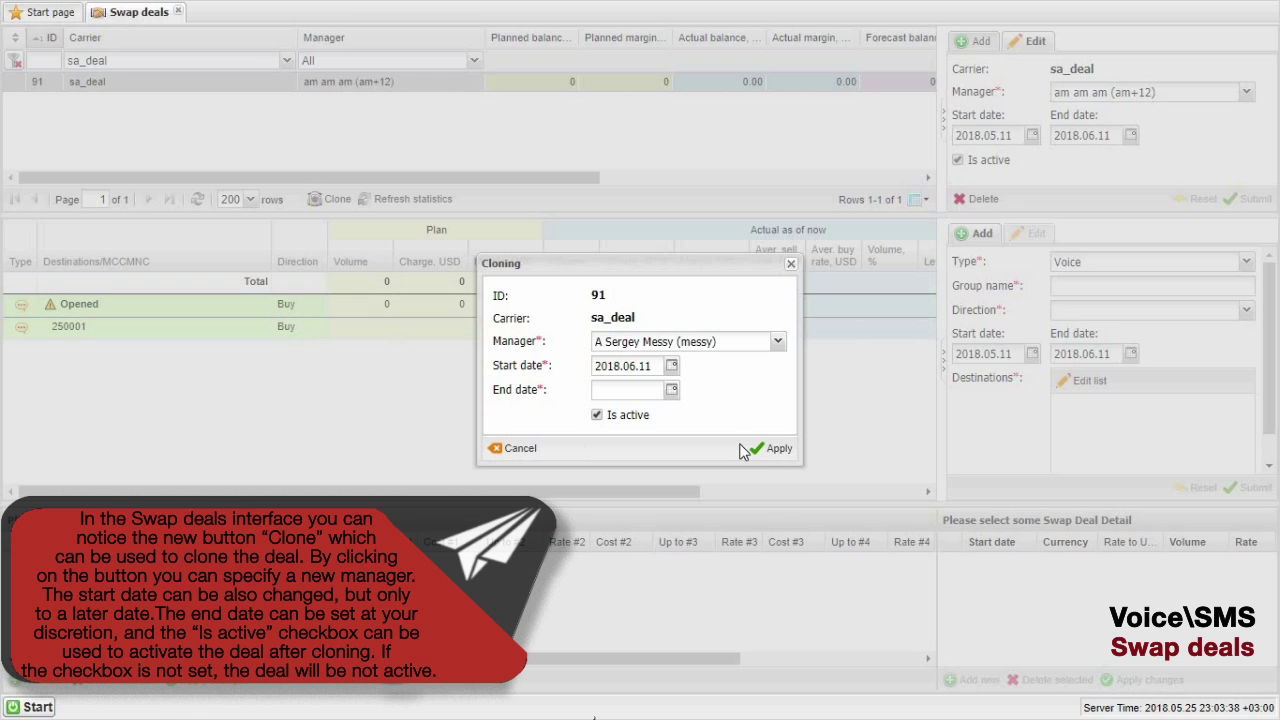
pyautogui.click(779, 342)
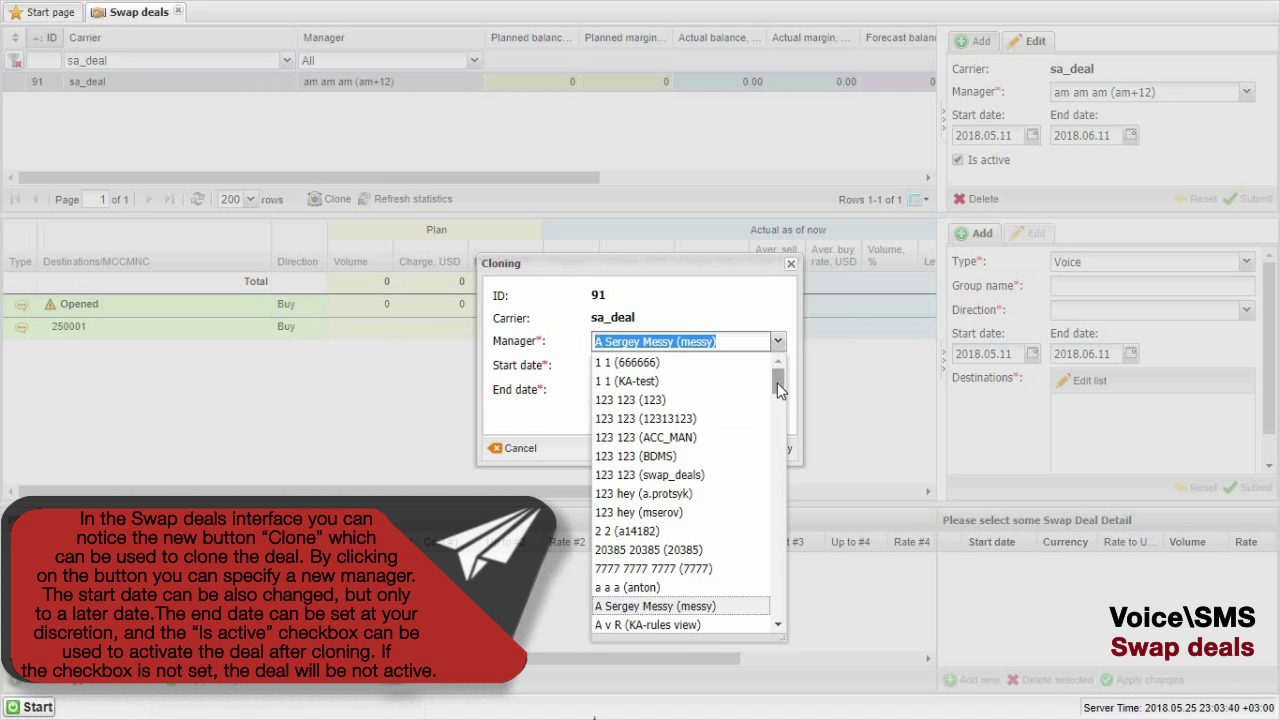
pyautogui.click(757, 316)
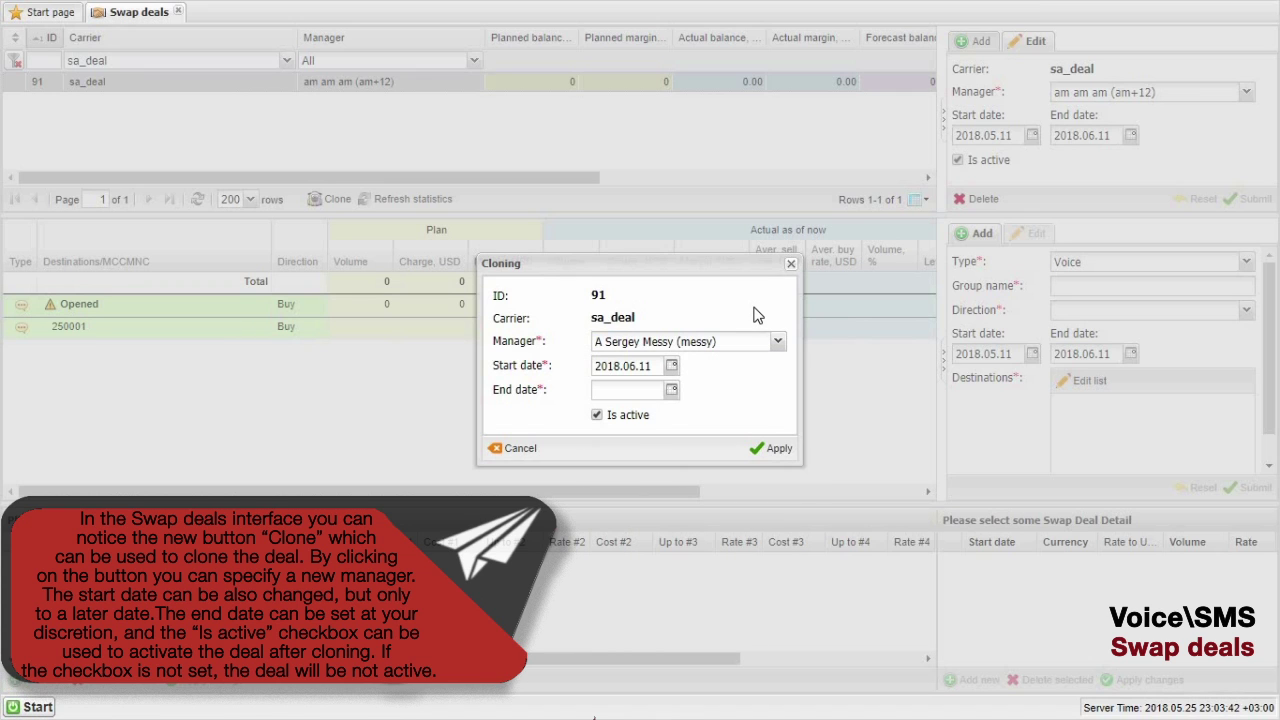
pyautogui.click(673, 392)
pyautogui.click(742, 418)
pyautogui.click(742, 418)
pyautogui.click(742, 418)
pyautogui.click(742, 418)
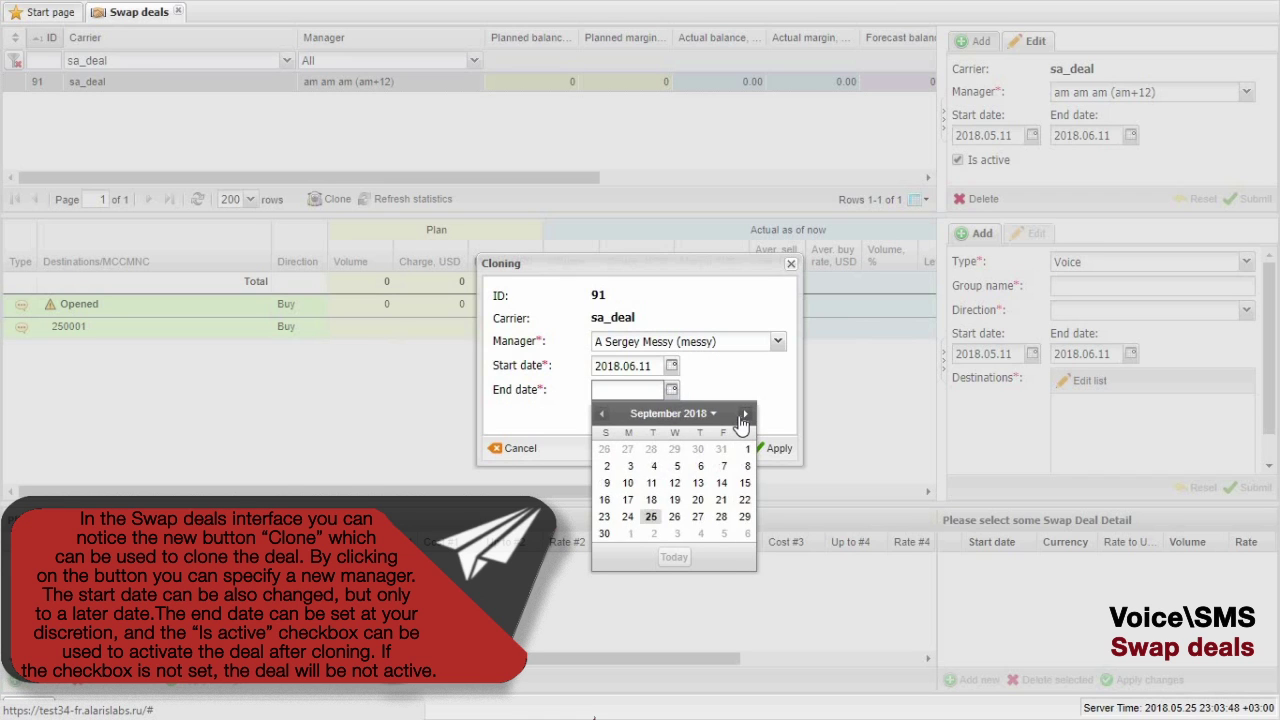
pyautogui.click(742, 418)
pyautogui.click(742, 418)
pyautogui.click(697, 520)
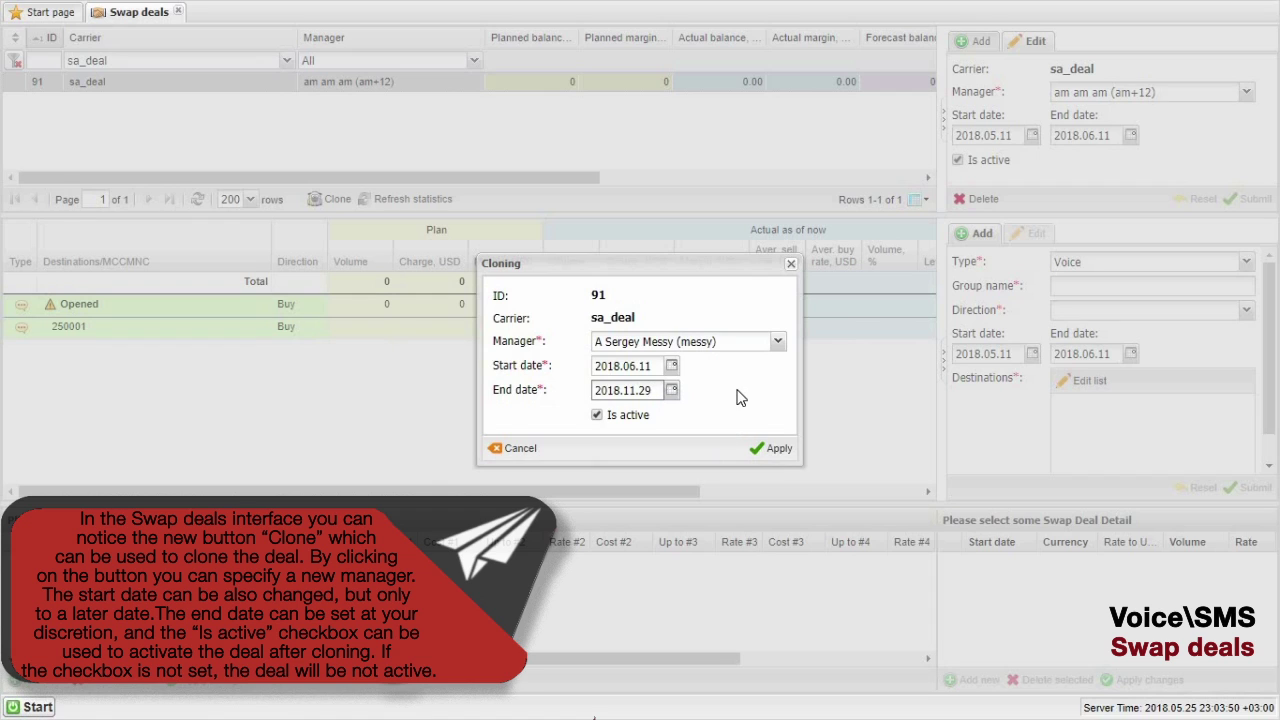
pyautogui.click(645, 418)
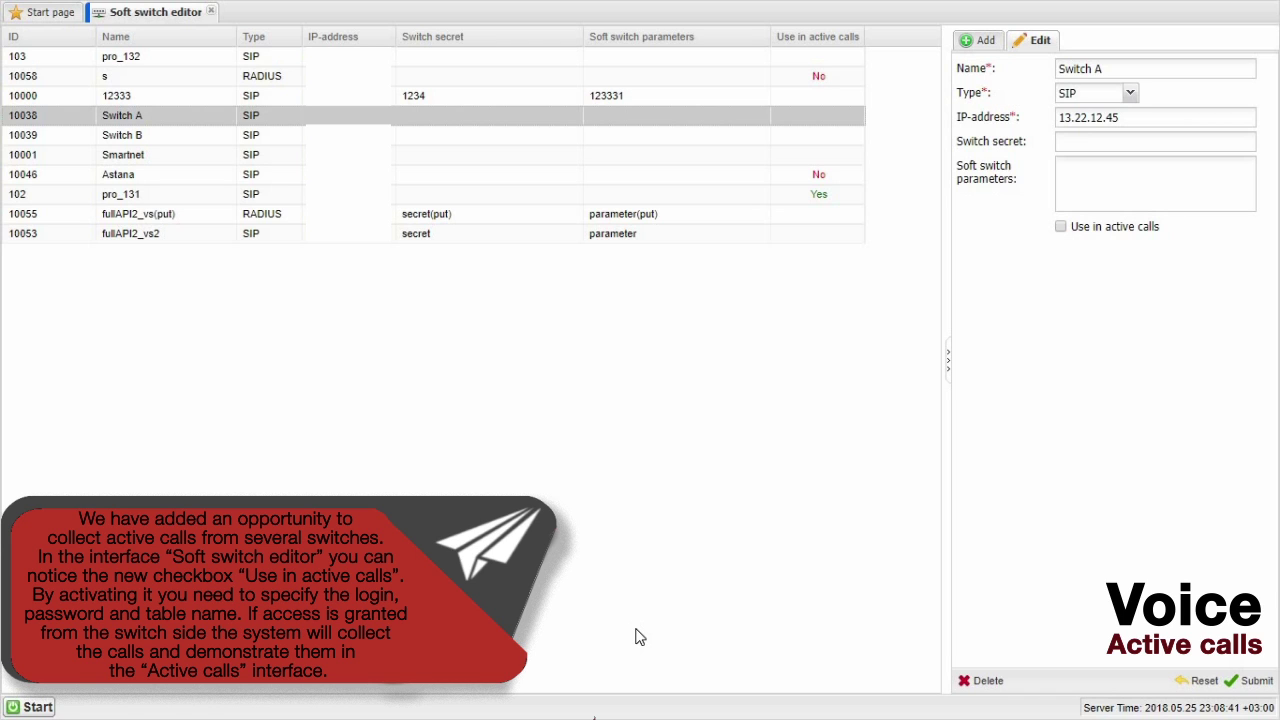
# Step: Tick 'Use in active calls' for soft switch Switch A
pyautogui.click(1060, 228)
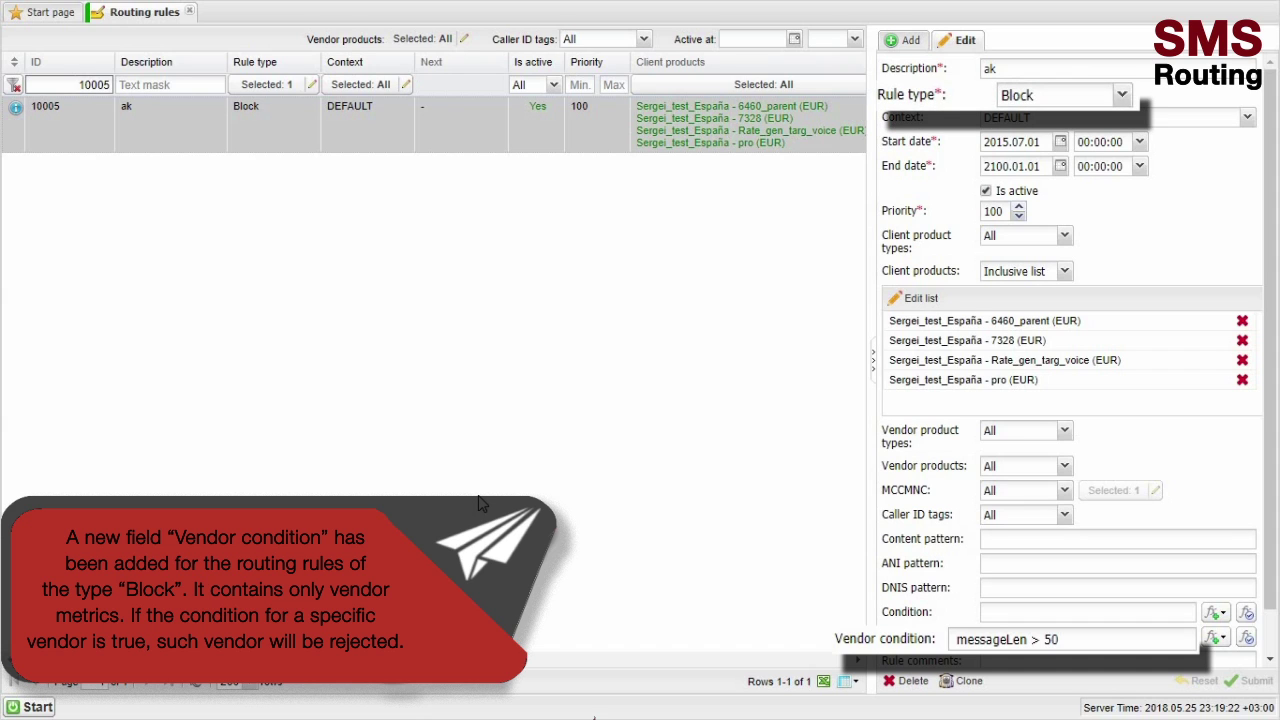
# Step: List the fx functions available for rule ak's Vendor condition
pyautogui.click(1224, 642)
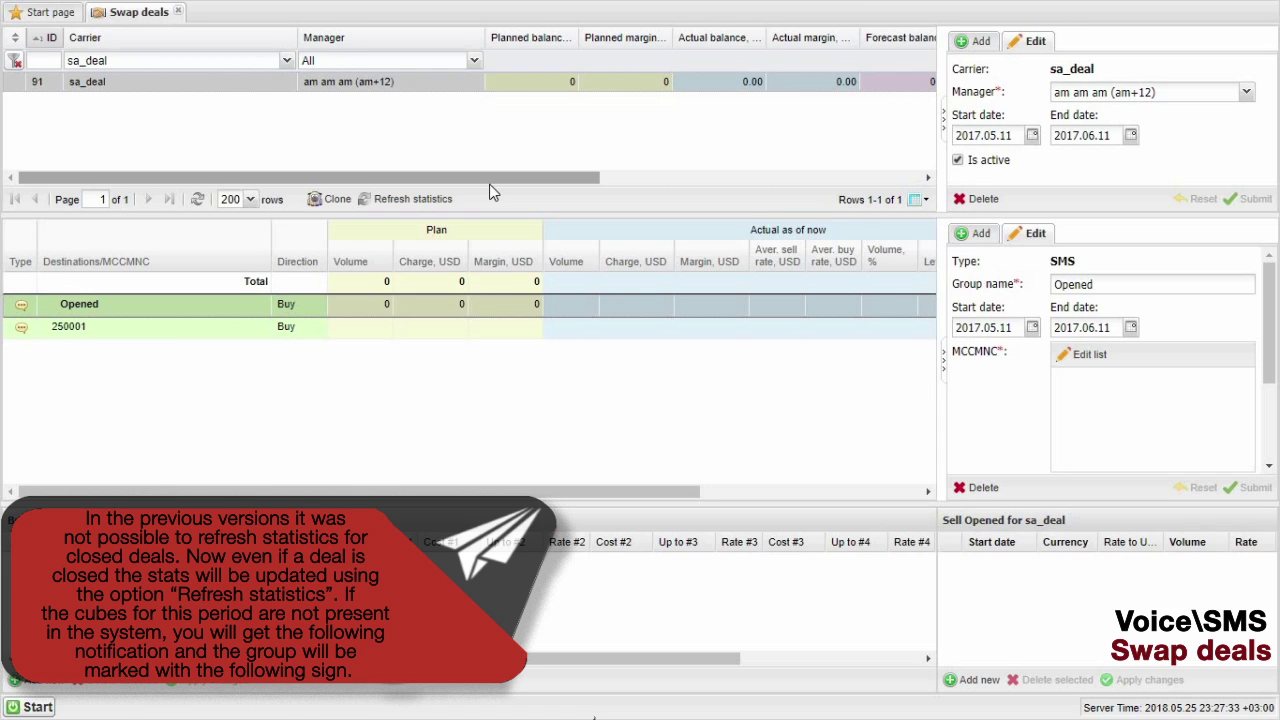
# Step: Refresh statistics for closed deal sa_deal and check the Opened group's not-covered warning
pyautogui.click(435, 201)
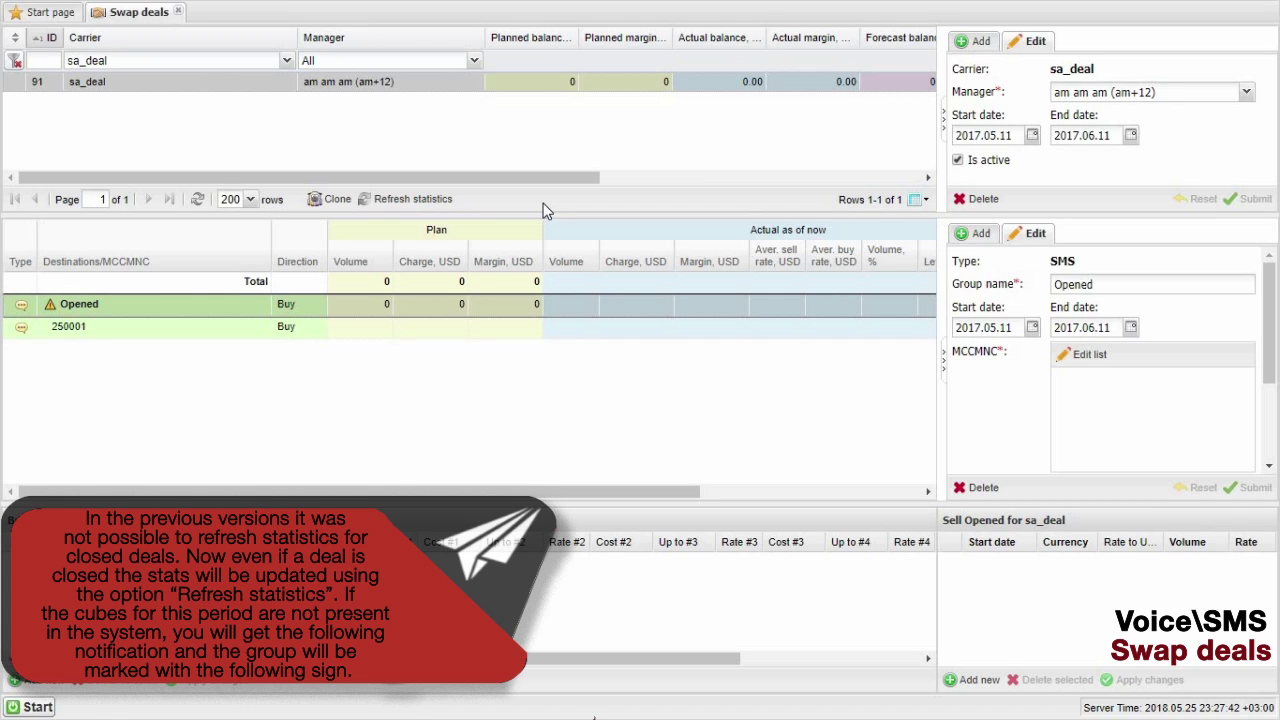
pyautogui.moveTo(55, 312)
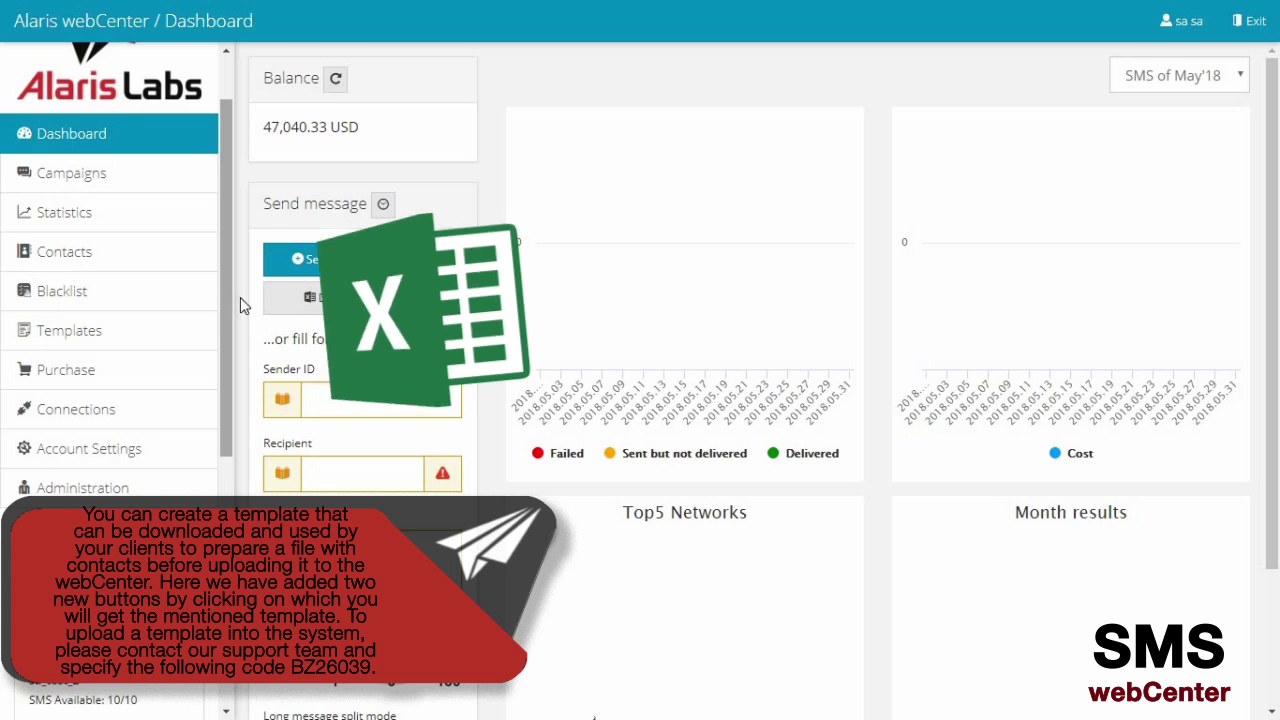
# Step: Go to the webCenter Campaigns page with its Download template button
pyautogui.click(129, 188)
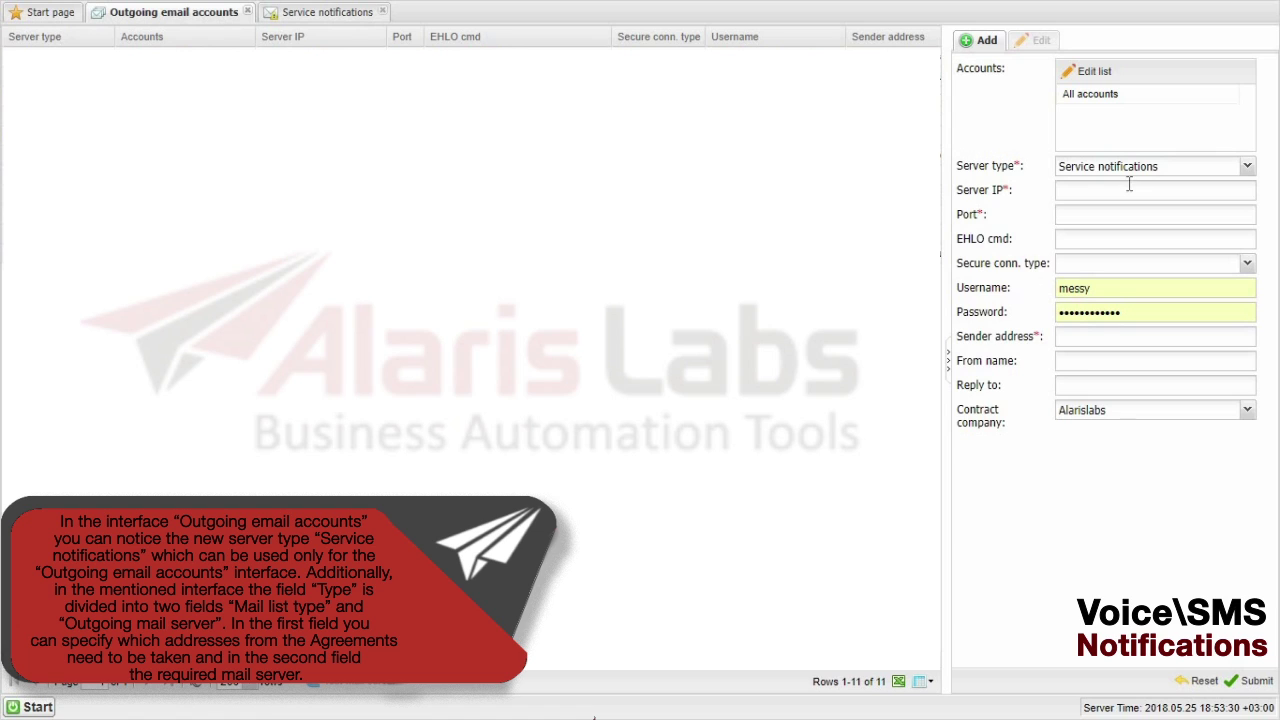
# Step: Keep server type Service notifications, then list outgoing mail servers for a Technical service notification
pyautogui.click(1138, 172)
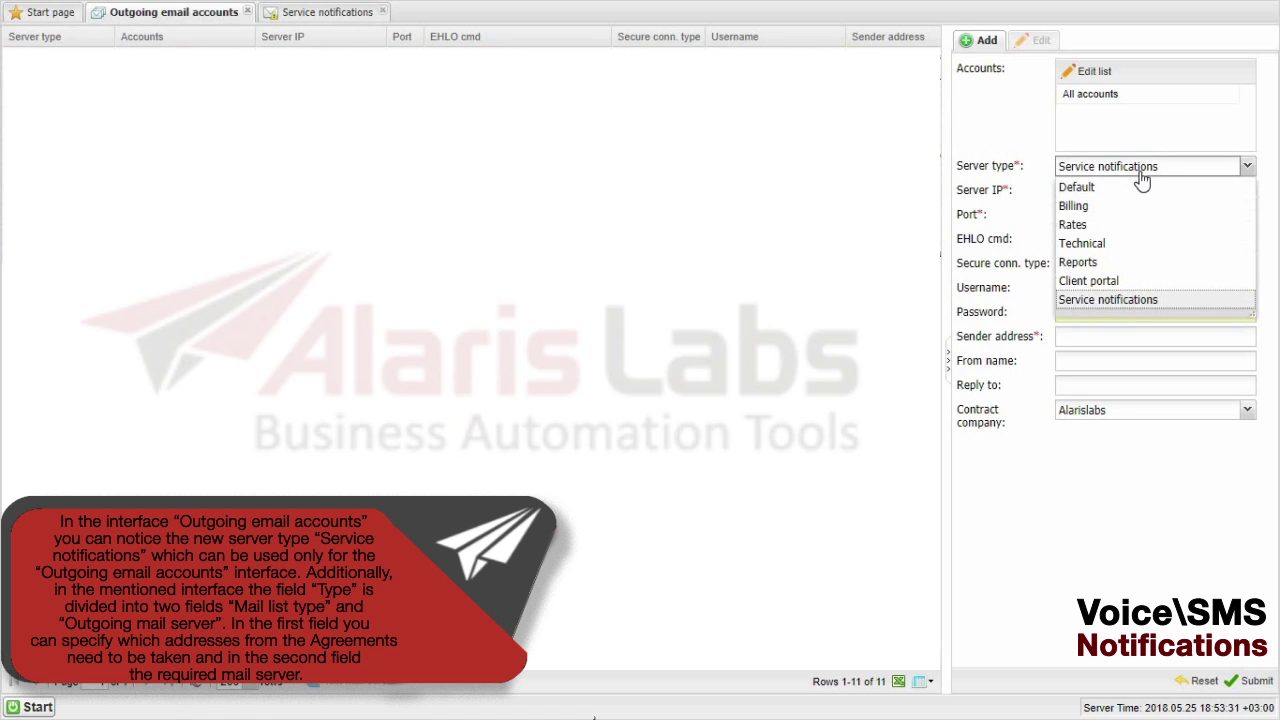
pyautogui.click(1180, 302)
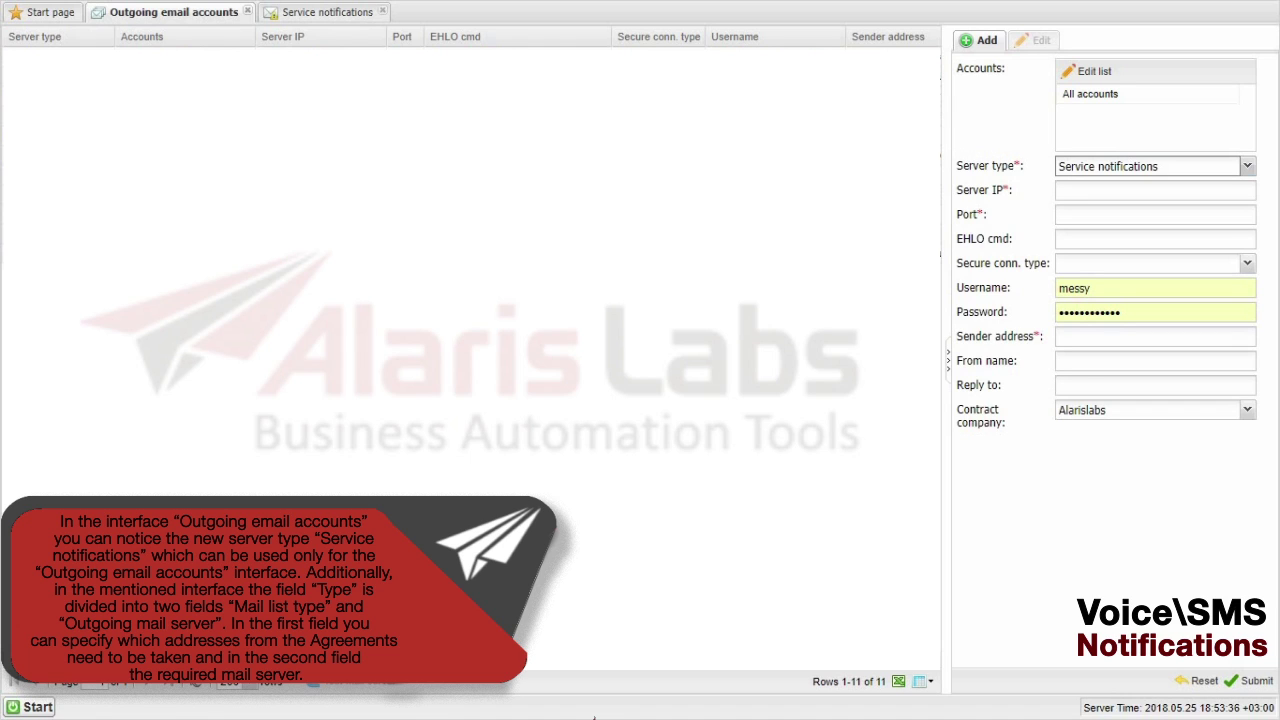
pyautogui.click(364, 18)
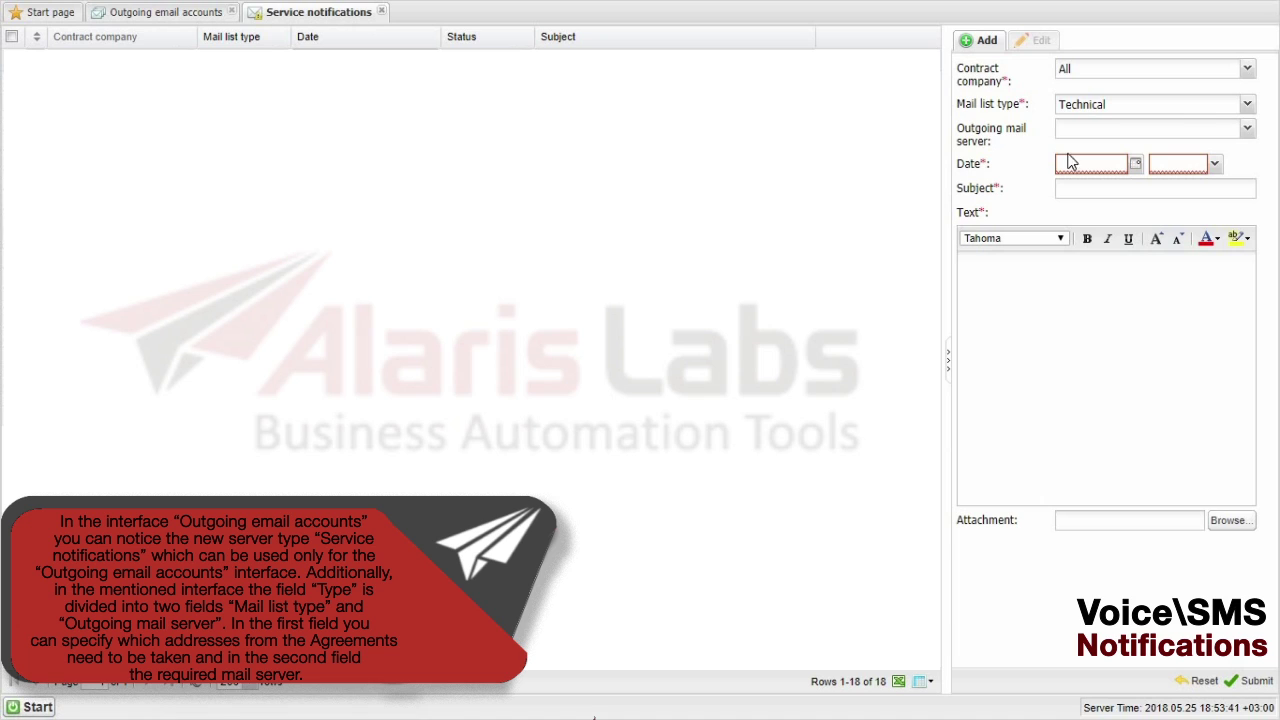
pyautogui.click(1188, 108)
pyautogui.click(1190, 118)
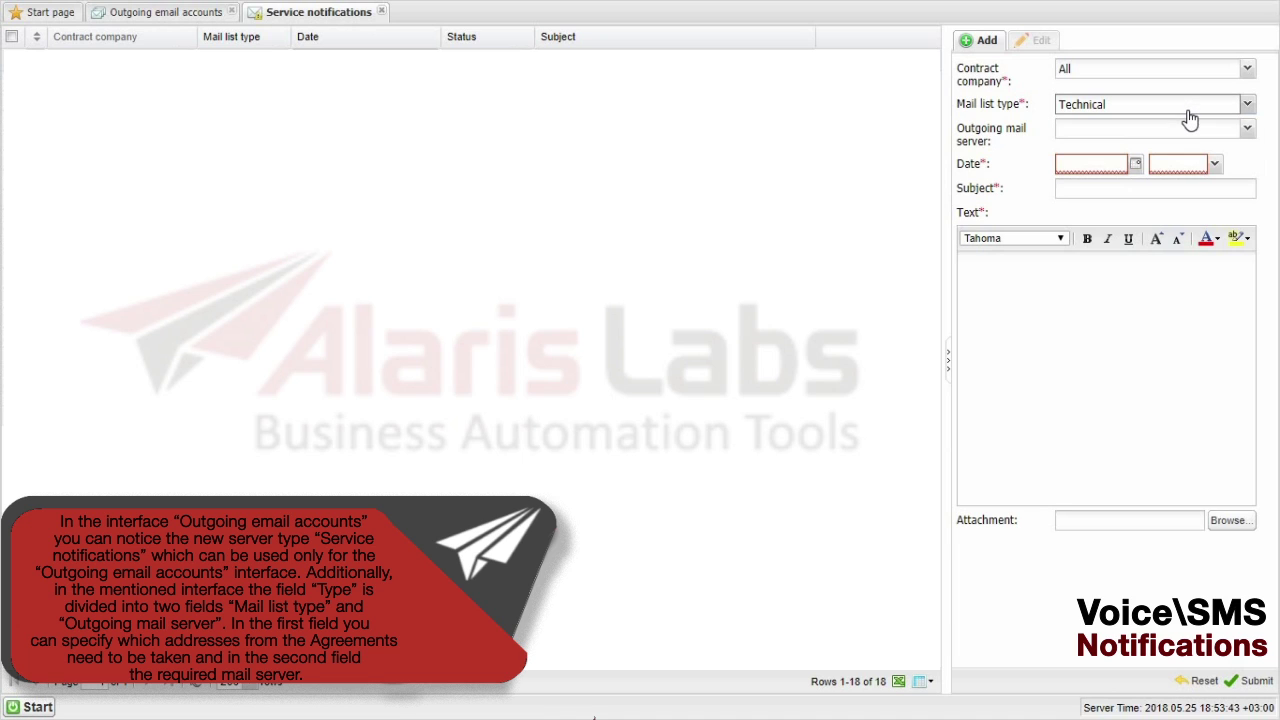
pyautogui.click(1194, 110)
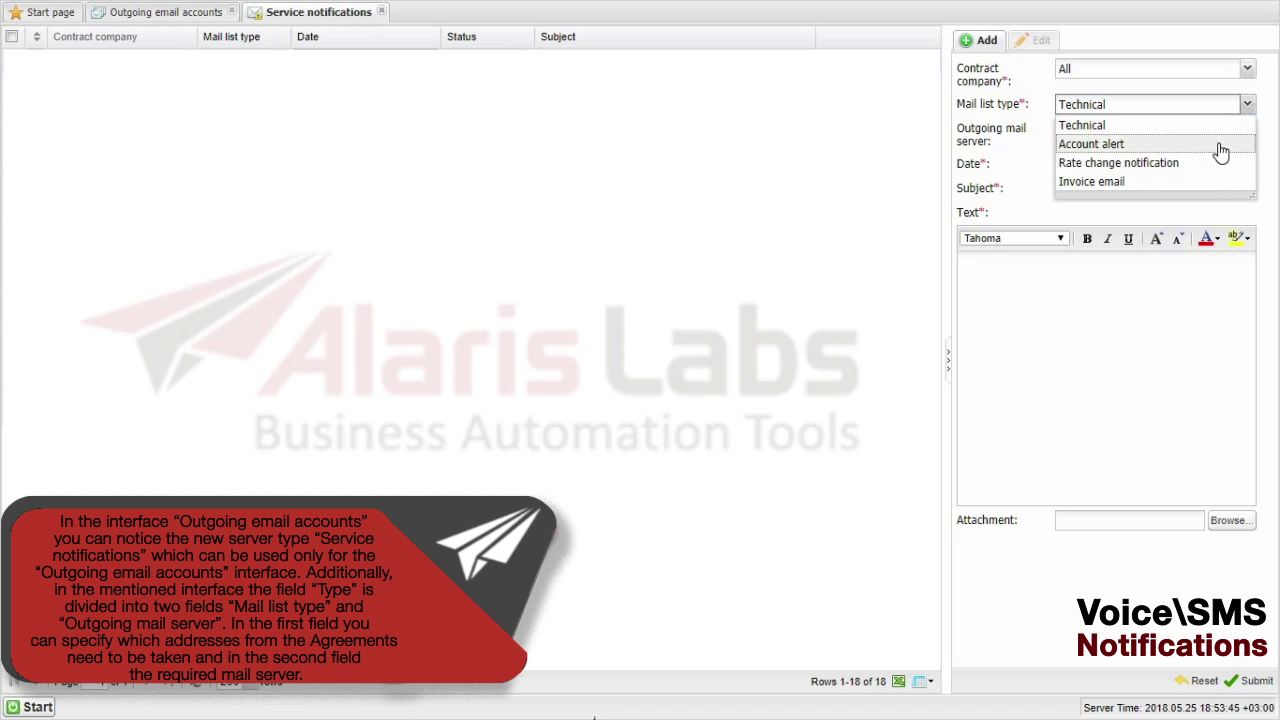
pyautogui.click(1217, 120)
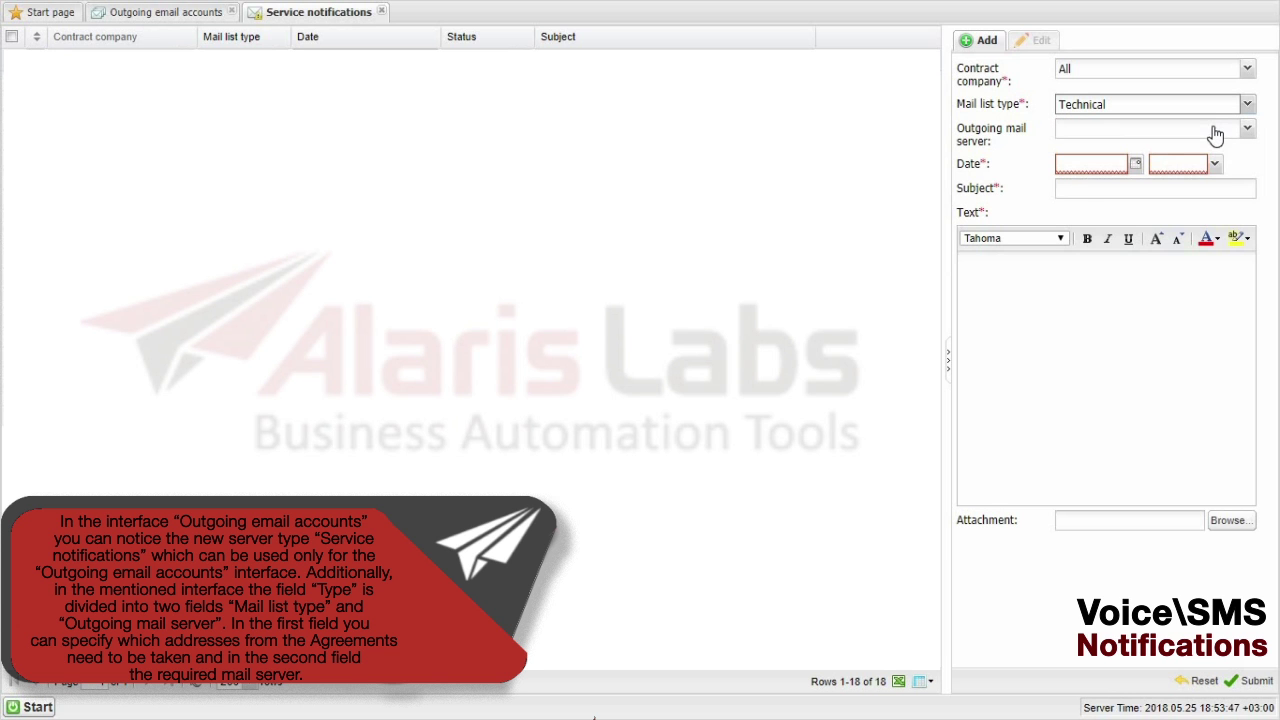
pyautogui.click(1214, 131)
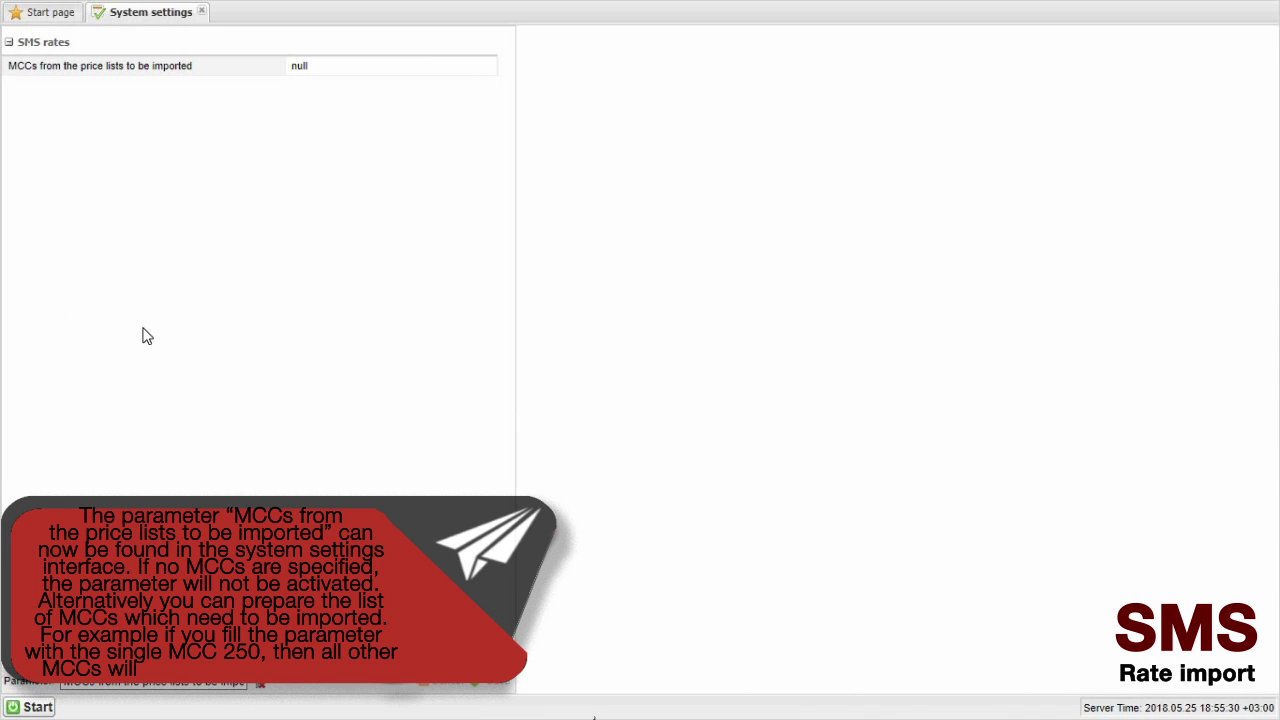
# Step: Change 'MCCs from the price lists to be imported' from null to 250
pyautogui.click(355, 67)
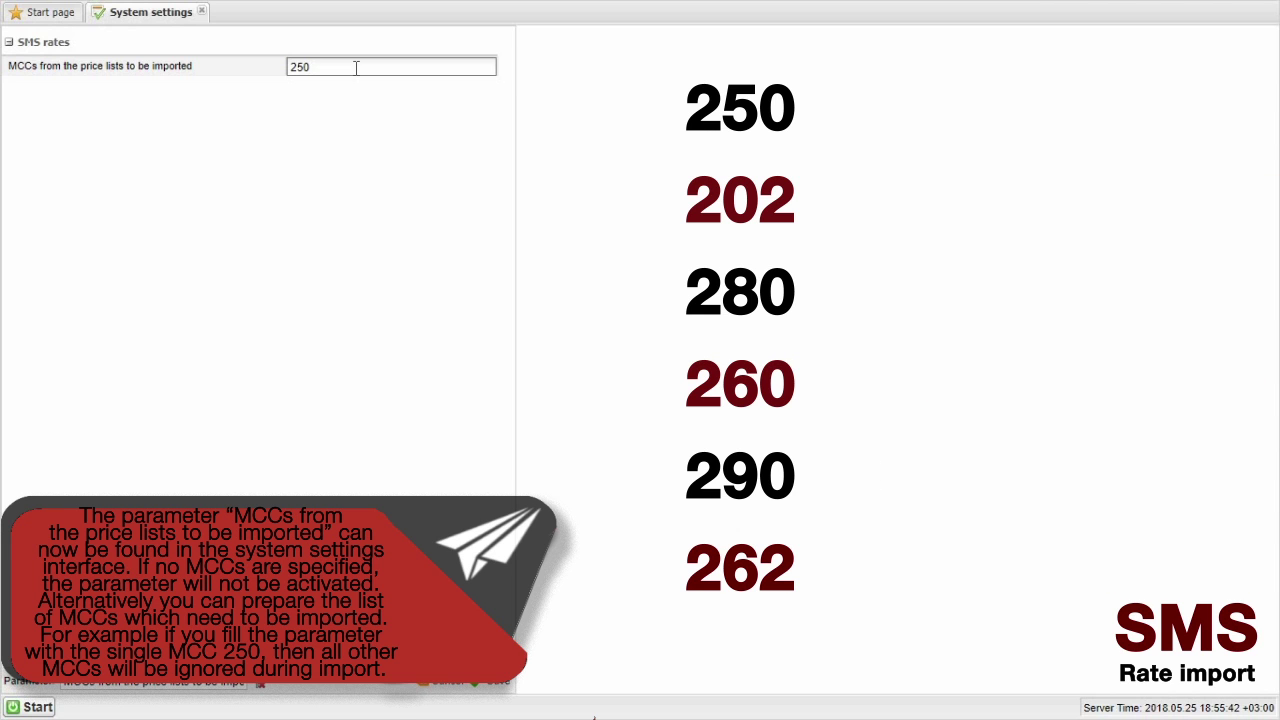
pyautogui.press('Return')
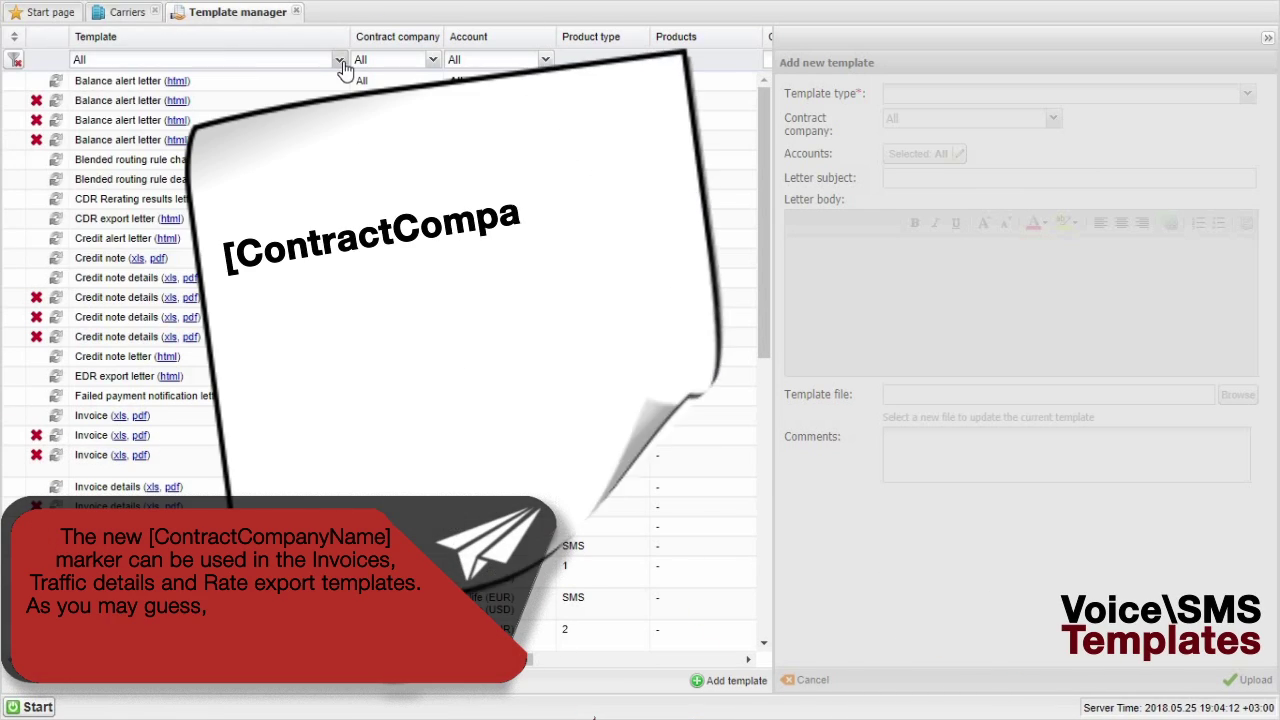
# Step: Filter the template list to Invoice, then Invoice details, and finally Rate export
pyautogui.click(340, 60)
pyautogui.click(90, 304)
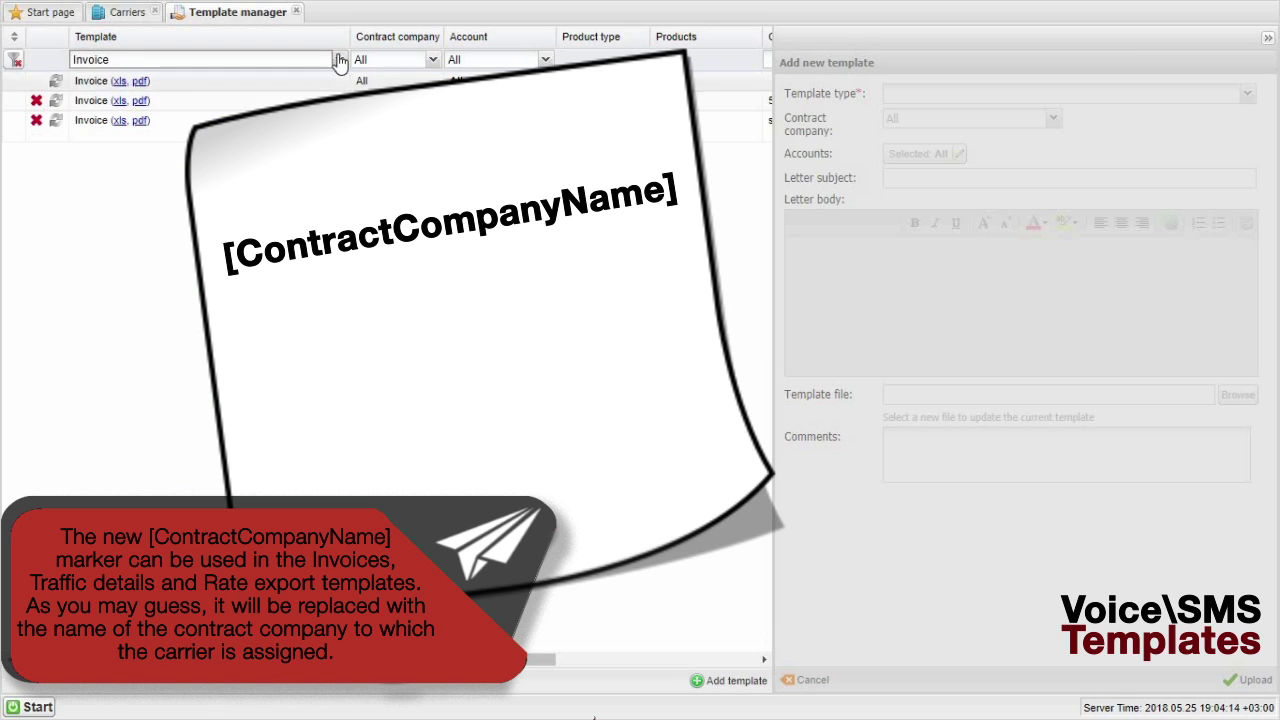
pyautogui.click(340, 60)
pyautogui.click(108, 323)
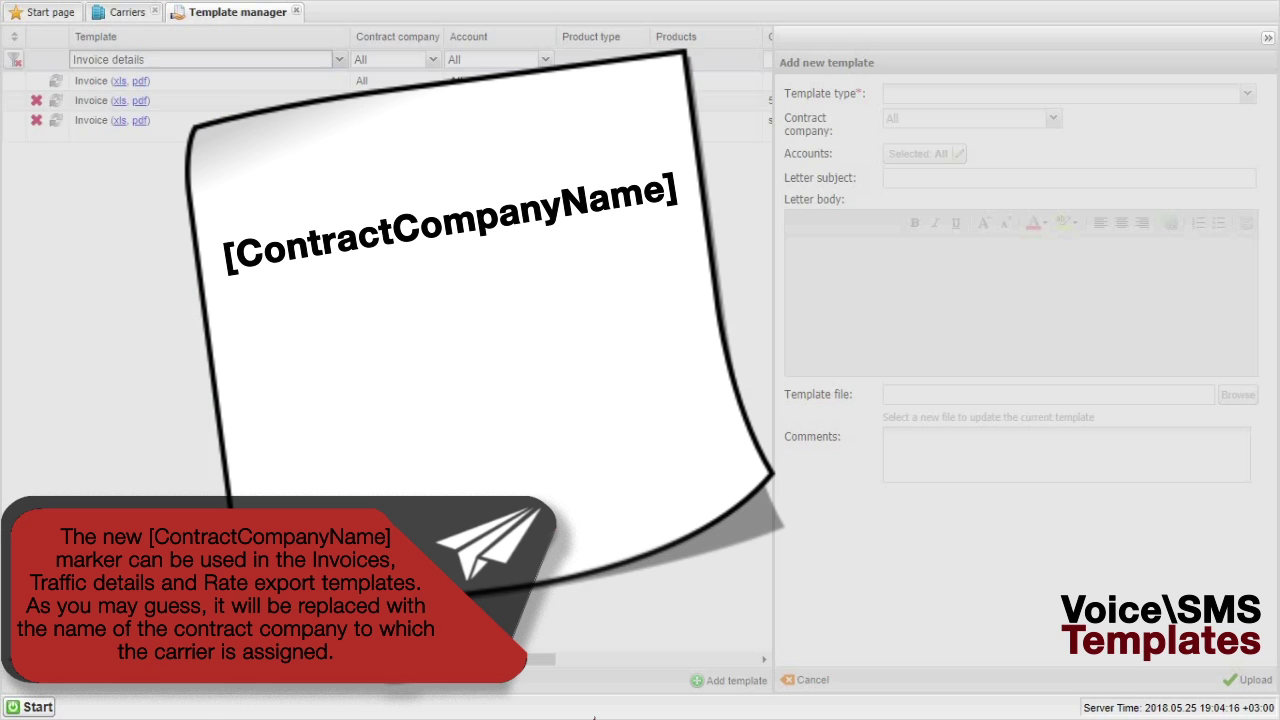
pyautogui.click(340, 60)
pyautogui.scroll(-5, 120, 229)
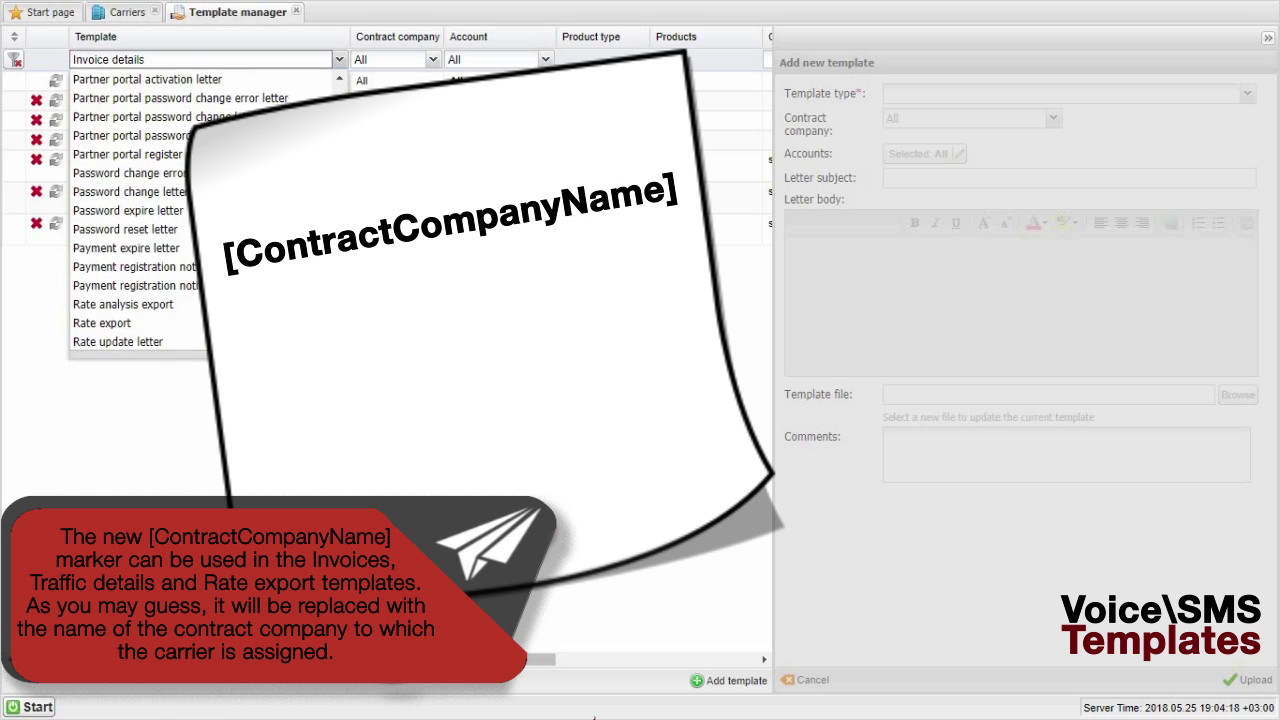
pyautogui.click(101, 229)
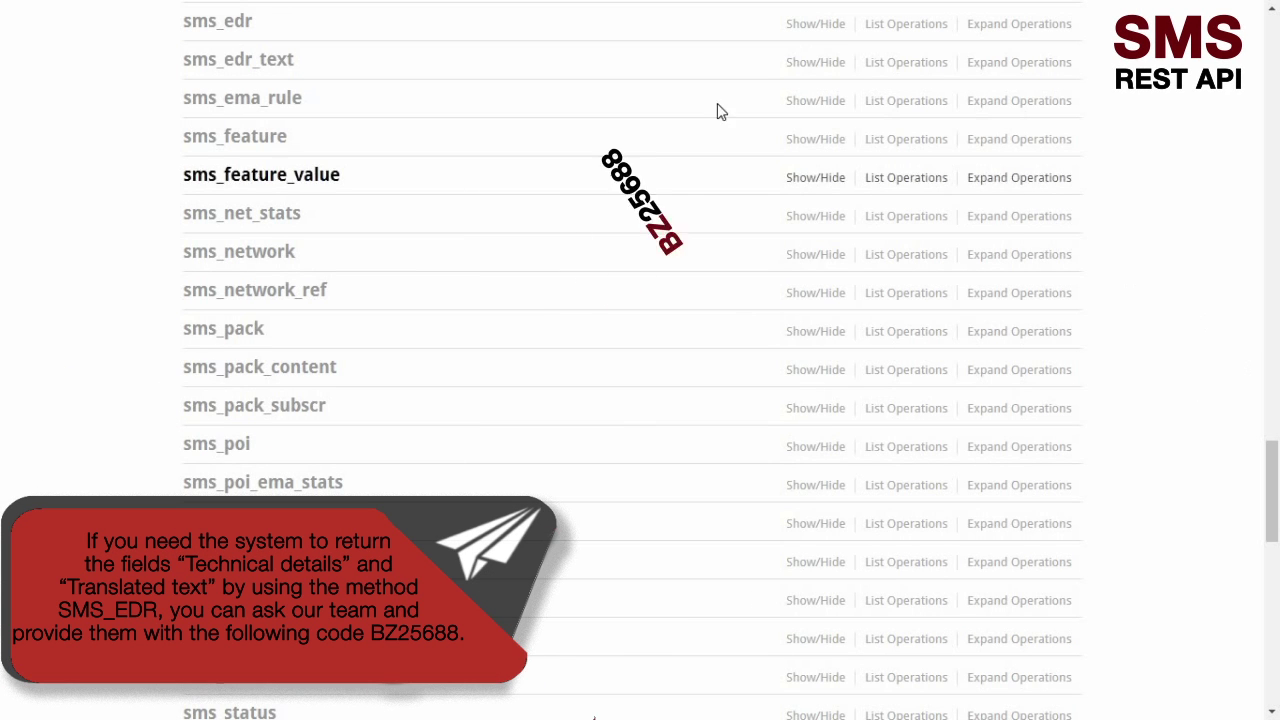
# Step: Expand sms_edr and its GET /sms_edr operation to show the Response Class model fields
pyautogui.click(250, 32)
pyautogui.click(256, 58)
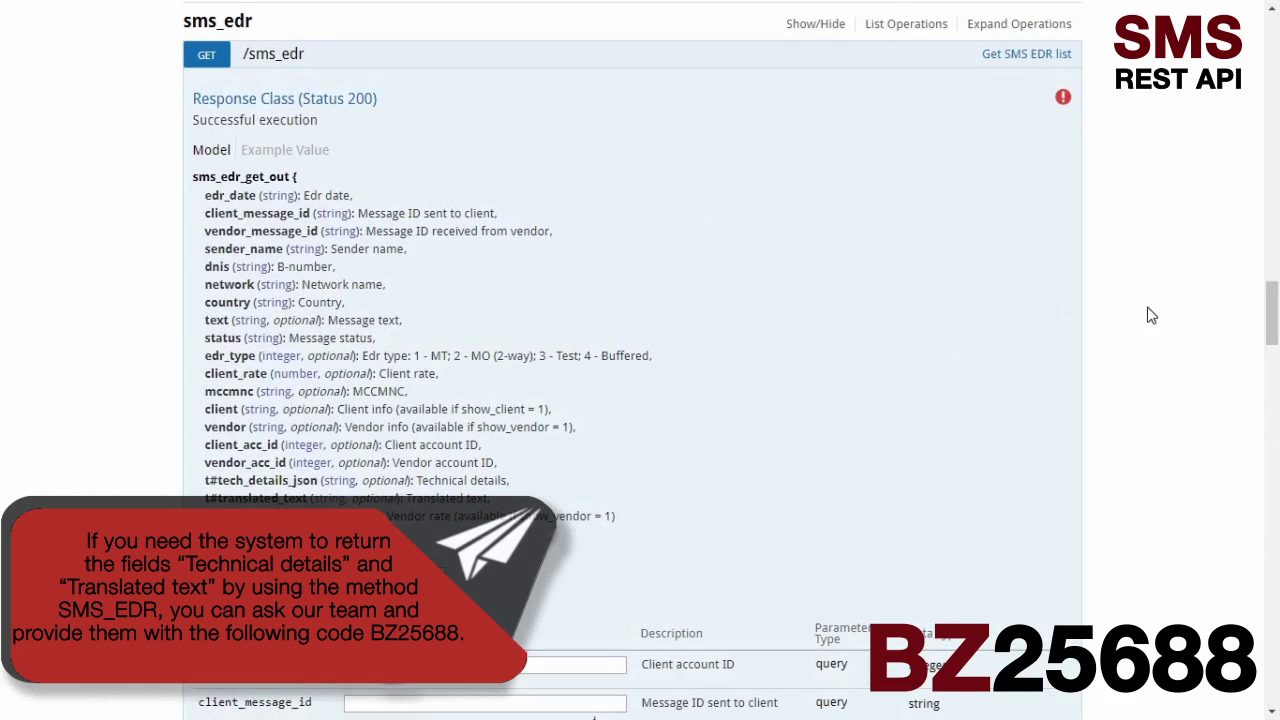
pyautogui.scroll(-4, 1146, 314)
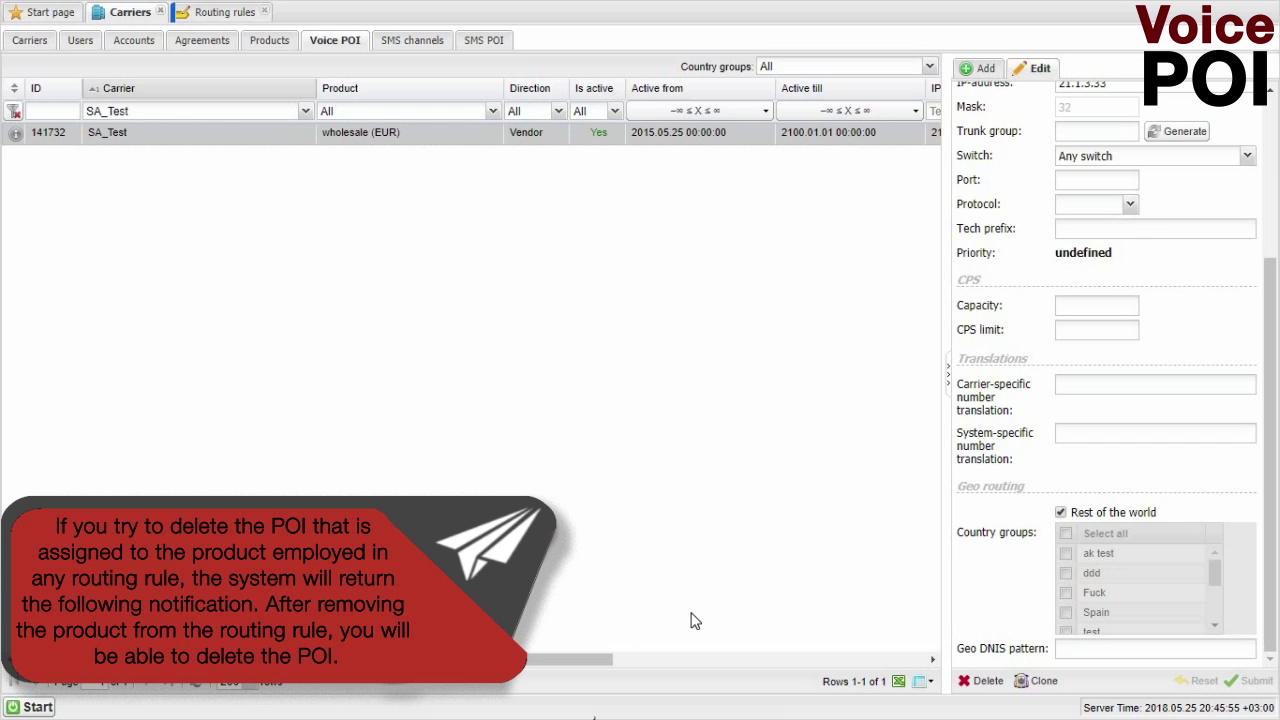
# Step: Try deleting the SA_Test voice POI and dismiss the error that routing rule 21223 uses it
pyautogui.click(995, 681)
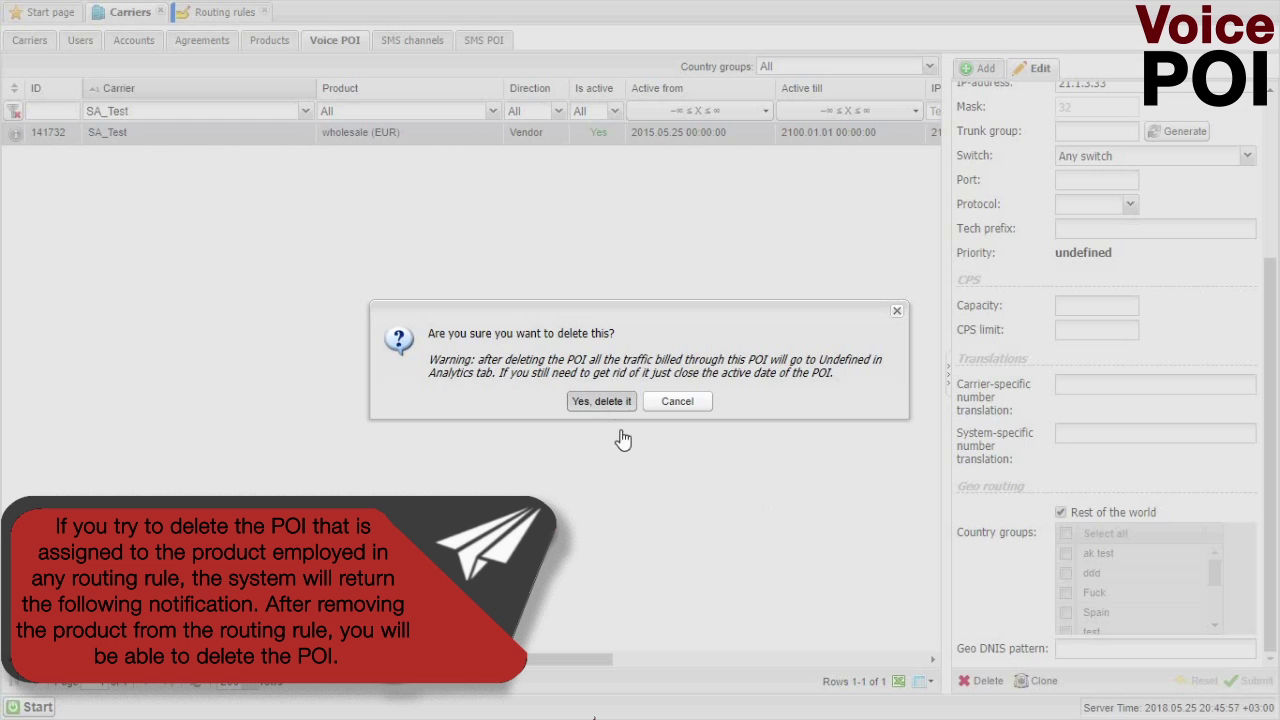
pyautogui.click(605, 401)
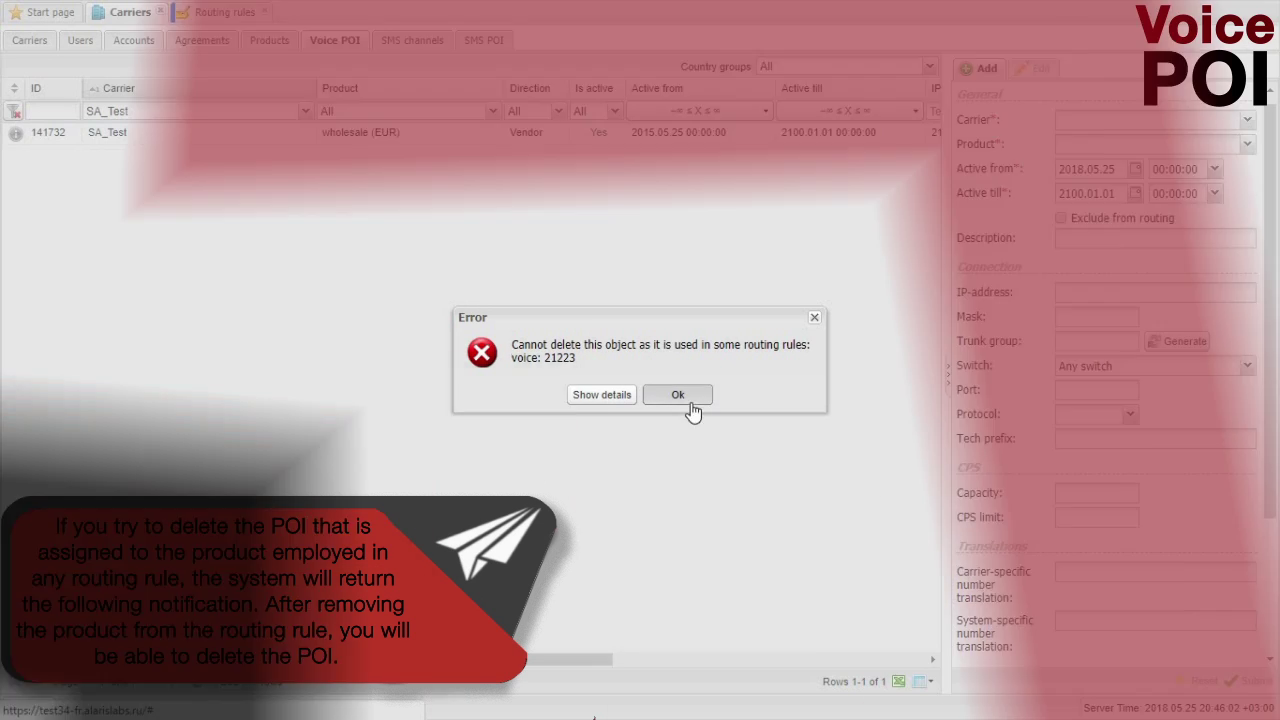
pyautogui.click(678, 395)
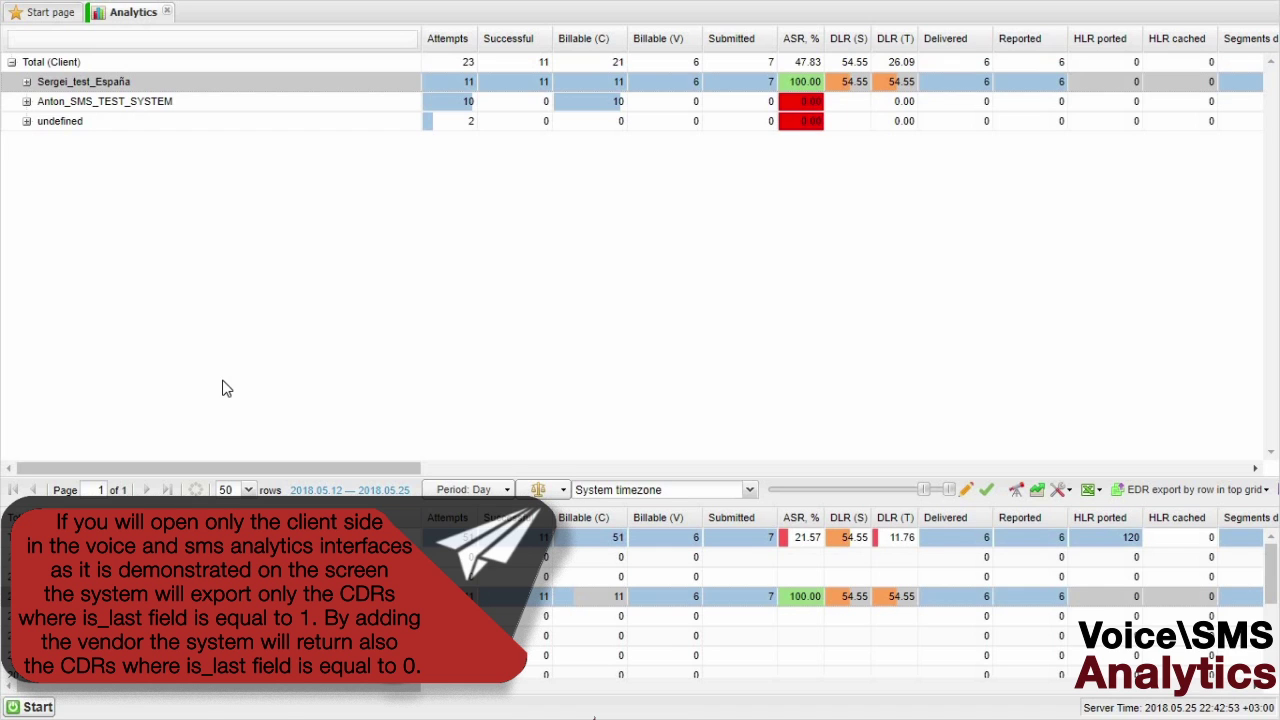
# Step: Review the EDR export size options, then group the first client's analytics row by Vendor
pyautogui.click(1264, 489)
pyautogui.moveTo(1185, 514)
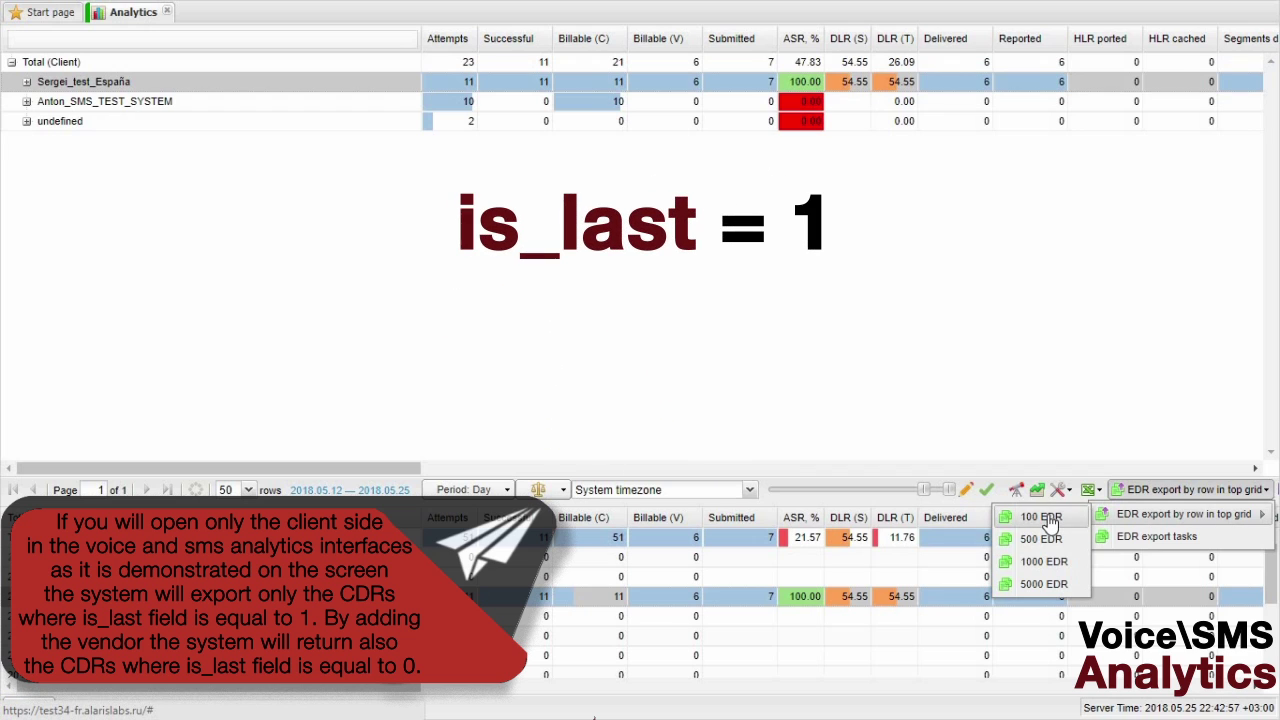
pyautogui.click(871, 378)
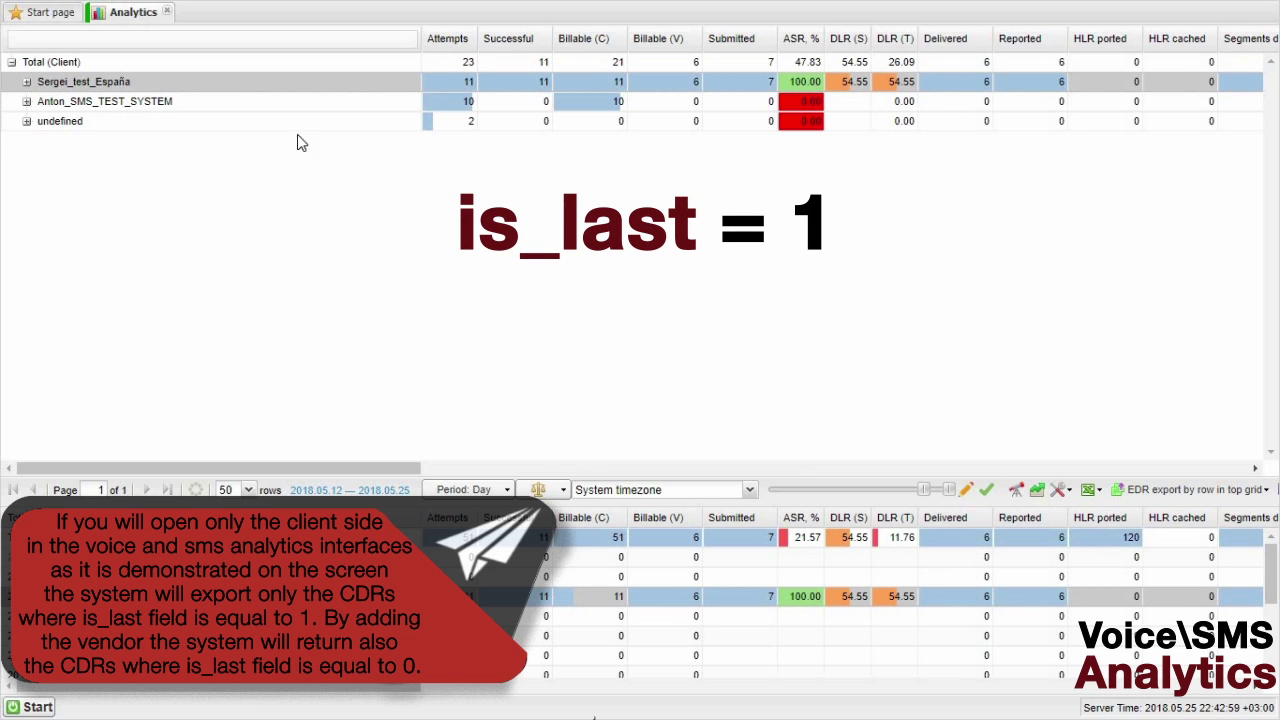
pyautogui.click(27, 84)
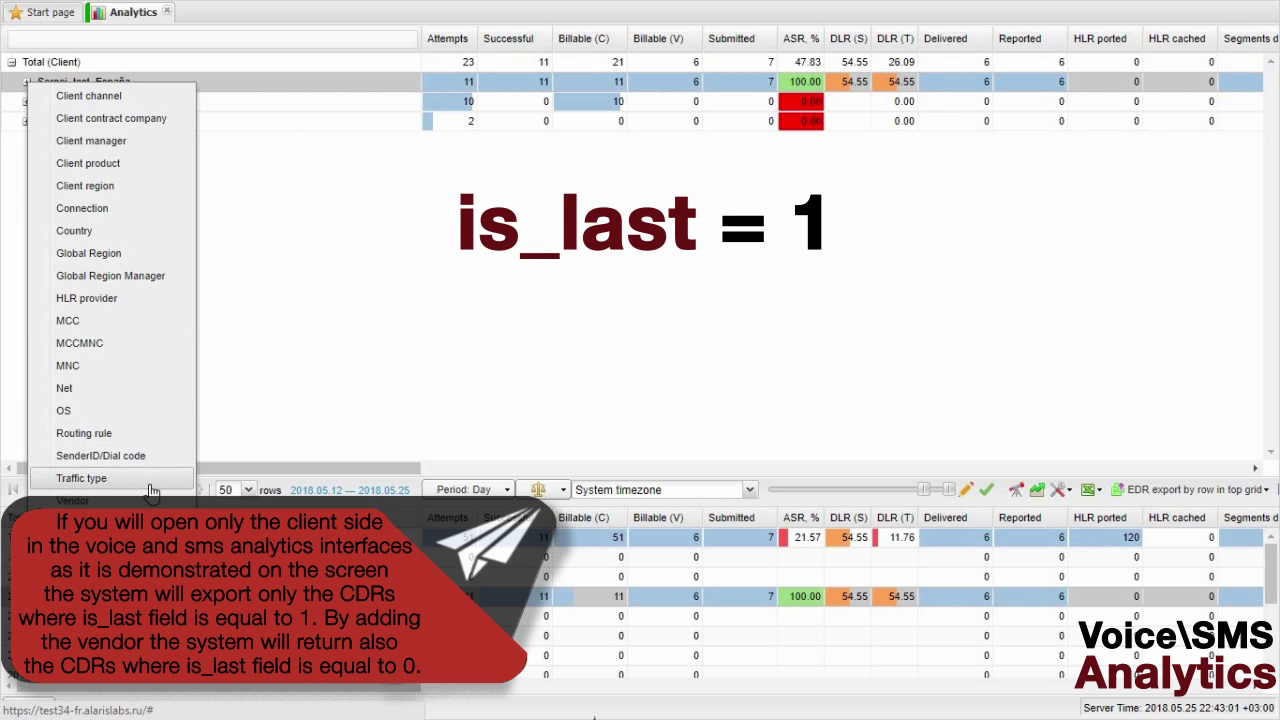